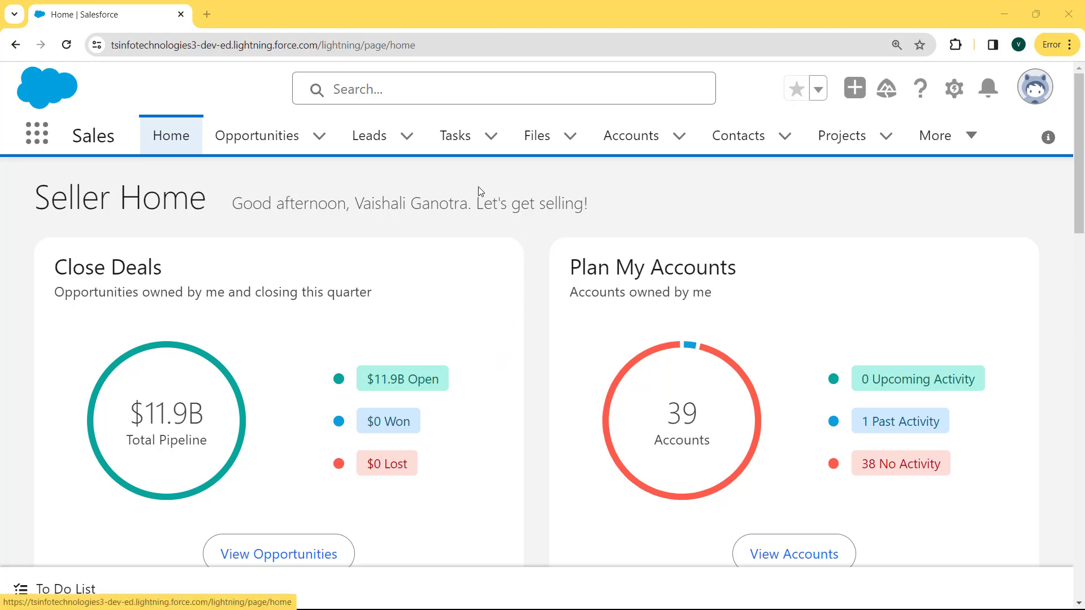
Open the Setup area for the current app and go to its Object Manager
{"action": "left_click", "coordinate": [958, 89]}
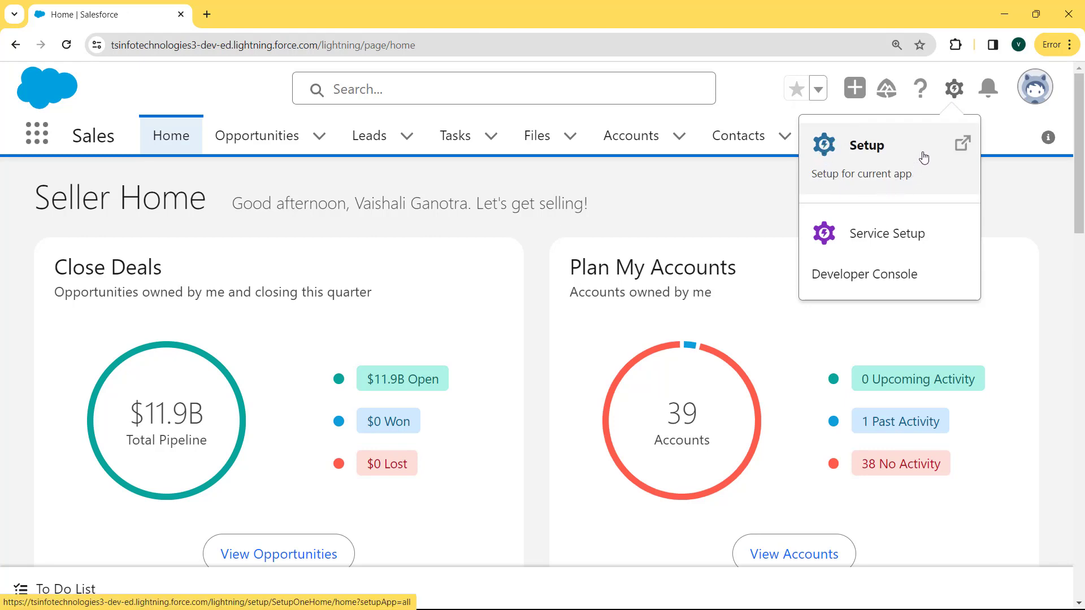
{"action": "left_click", "coordinate": [856, 148]}
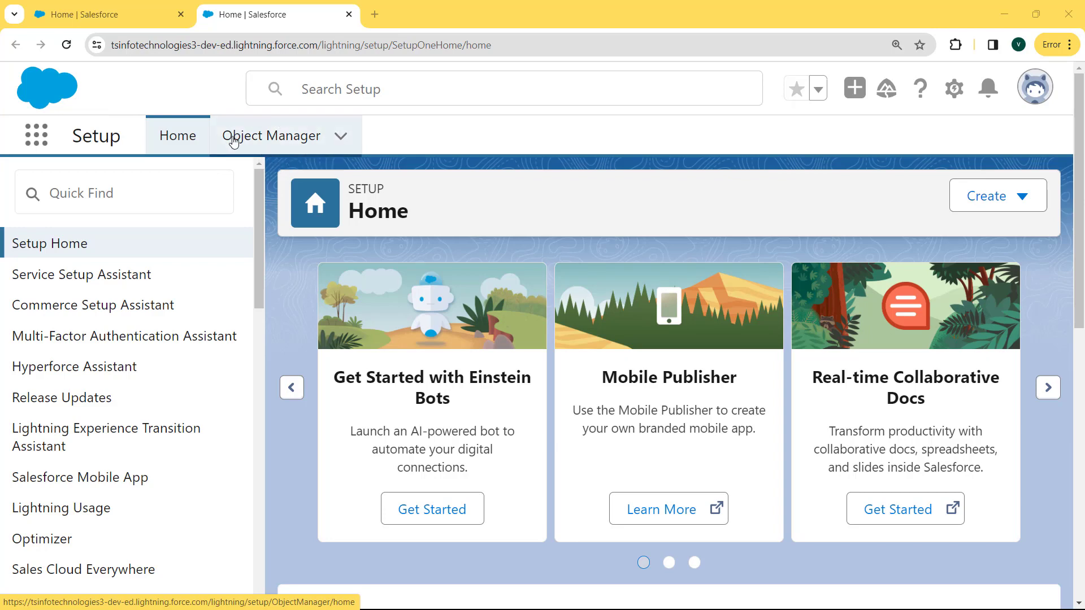
{"action": "left_click", "coordinate": [268, 139]}
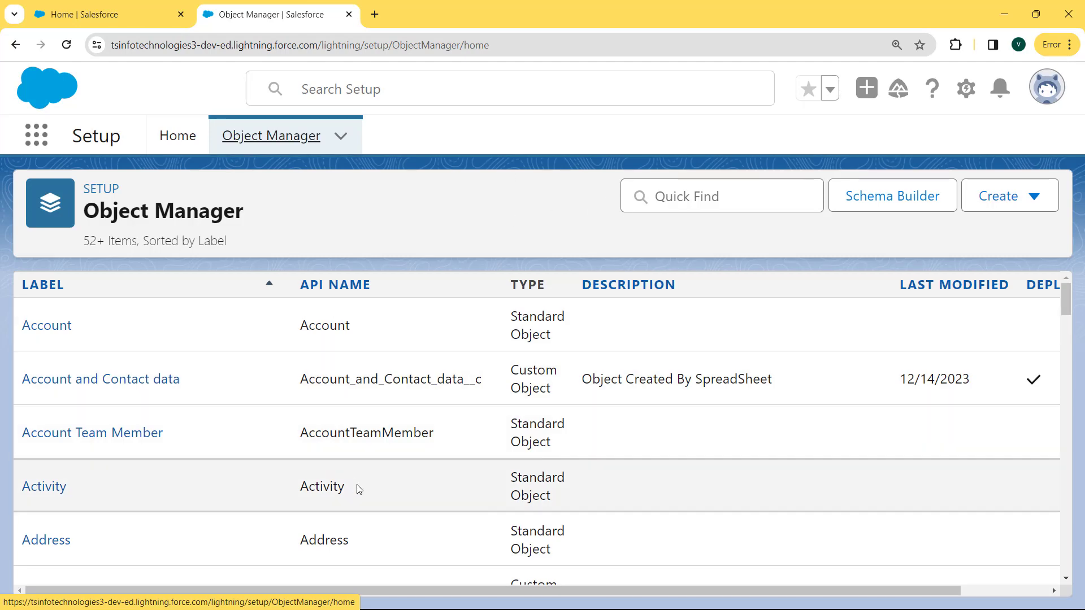
Find the Opportunity object in the Object Manager and open its Fields & Relationships list
{"action": "left_click", "coordinate": [660, 198]}
{"action": "type", "text": "appo"}
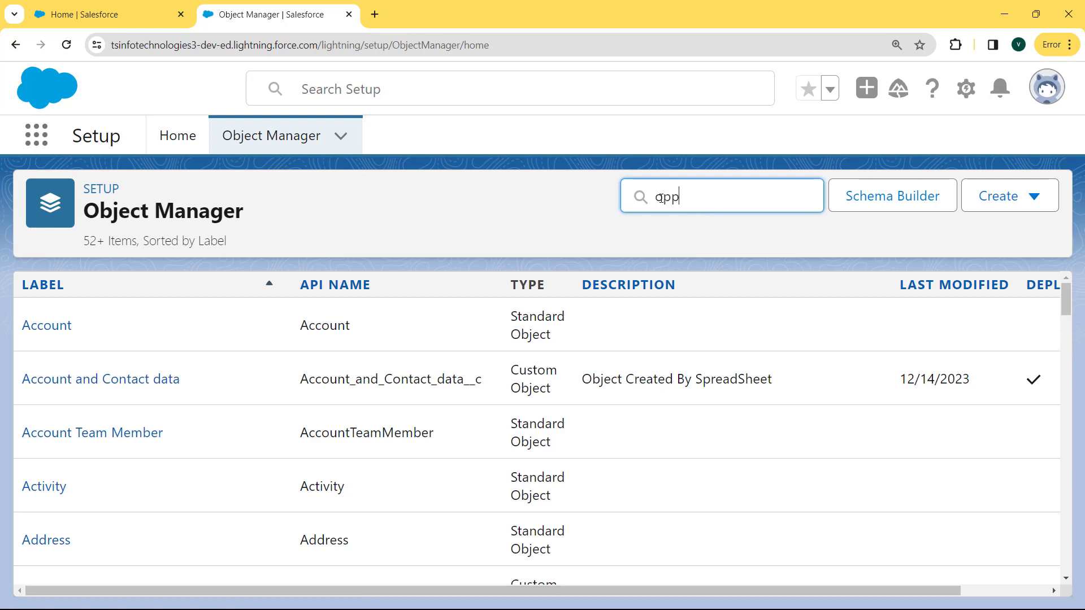
{"action": "type", "text": "rtunity"}
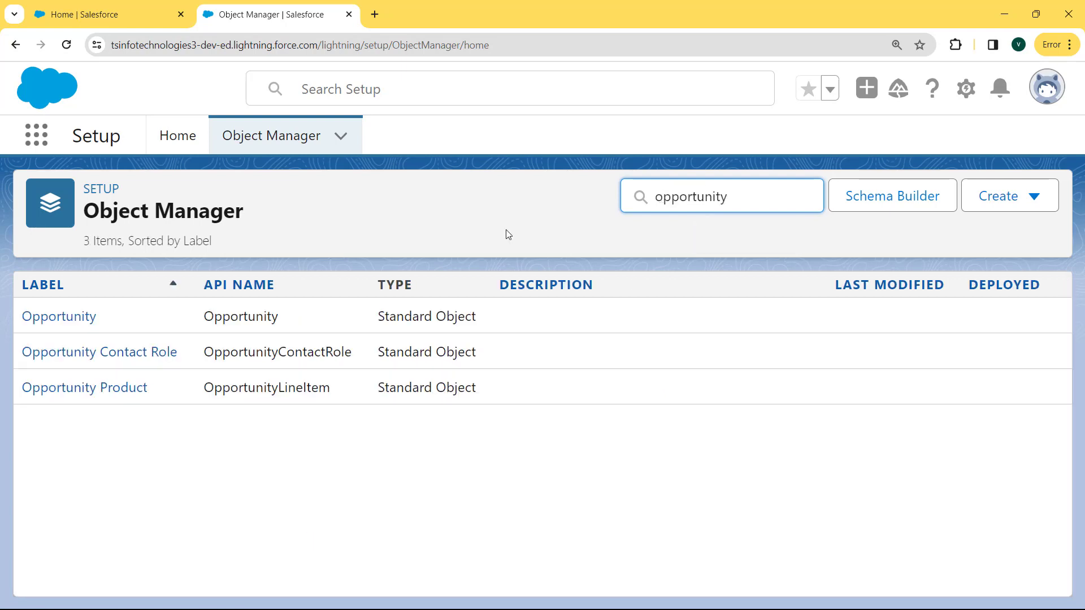
{"action": "left_click", "coordinate": [67, 321]}
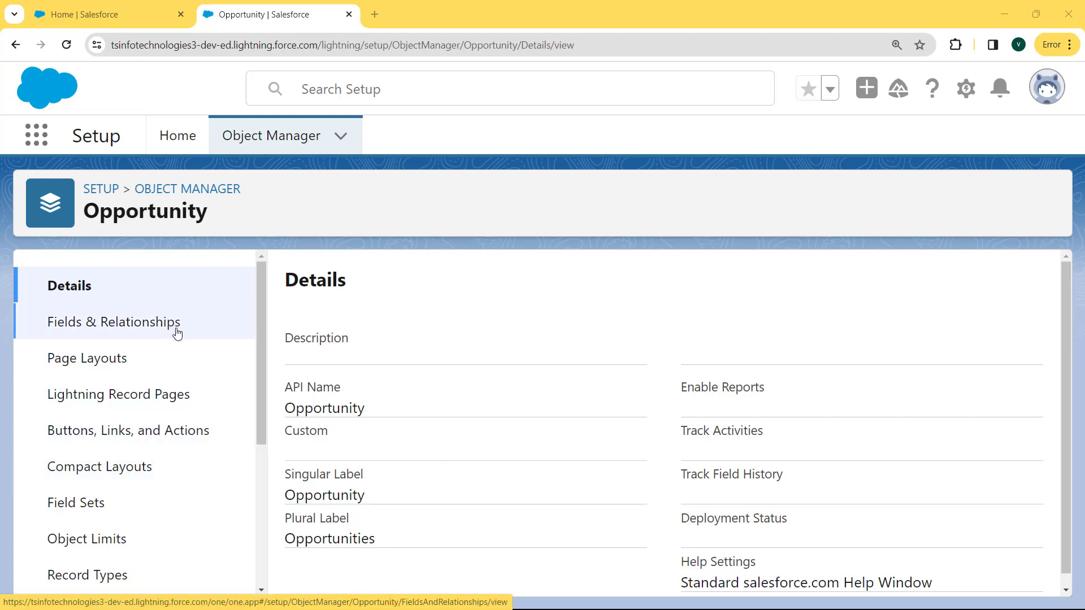
{"action": "left_click", "coordinate": [156, 330]}
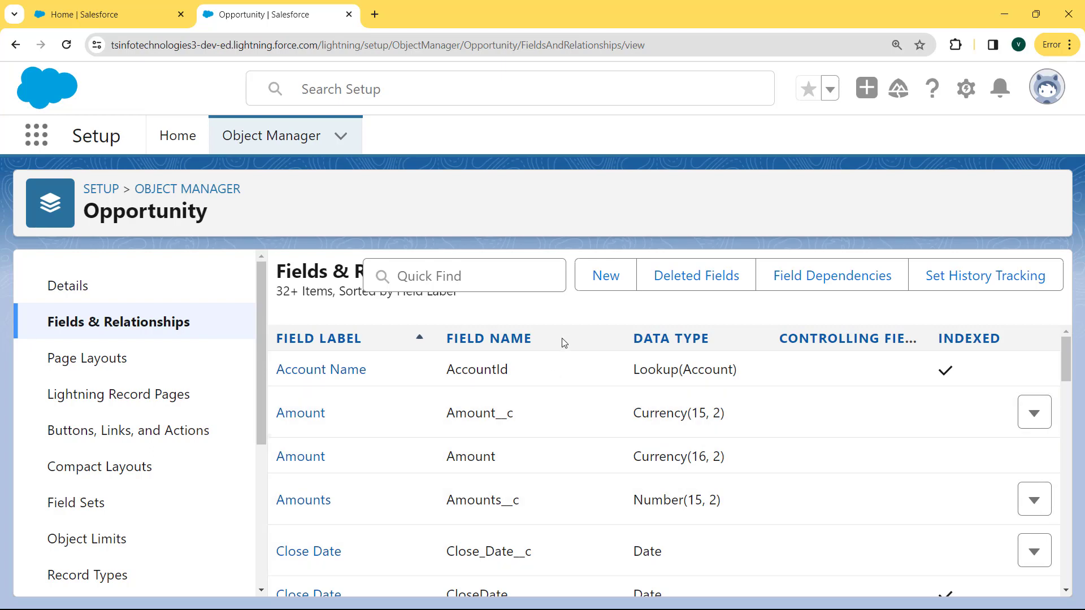
Start a new custom field on Opportunity, choose Number as its data type, and continue to the field details
{"action": "left_click", "coordinate": [603, 280]}
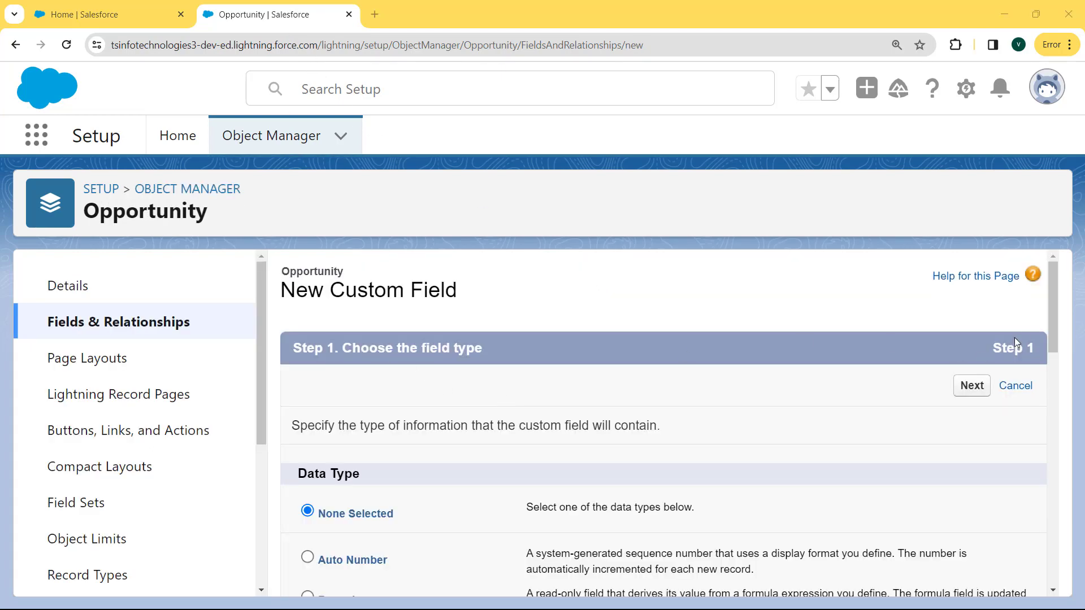
{"action": "left_click_drag", "start_coordinate": [1053, 314], "coordinate": [1053, 486]}
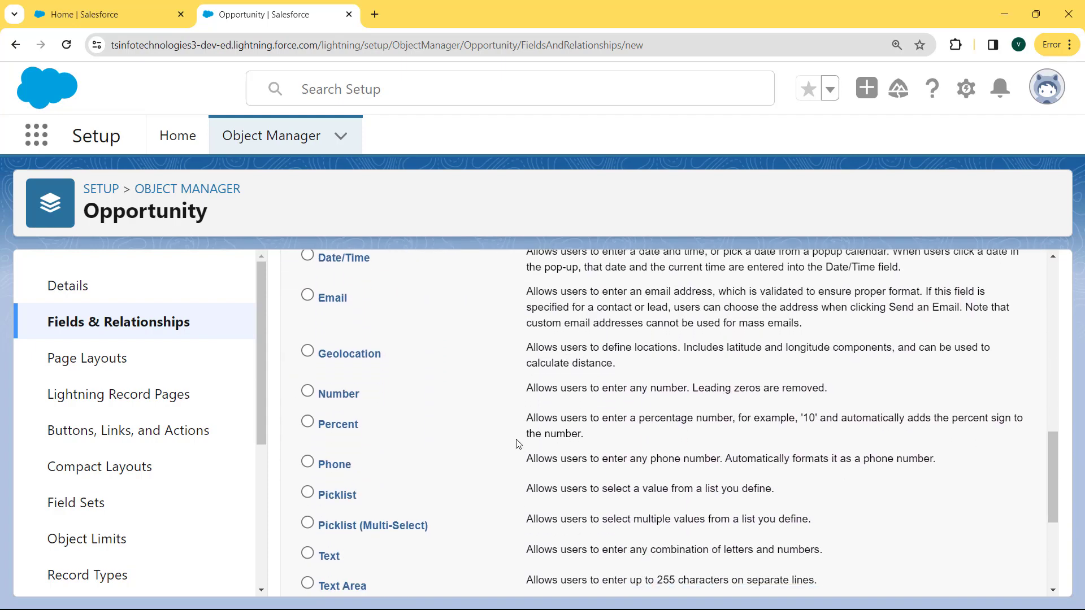
{"action": "left_click", "coordinate": [308, 391]}
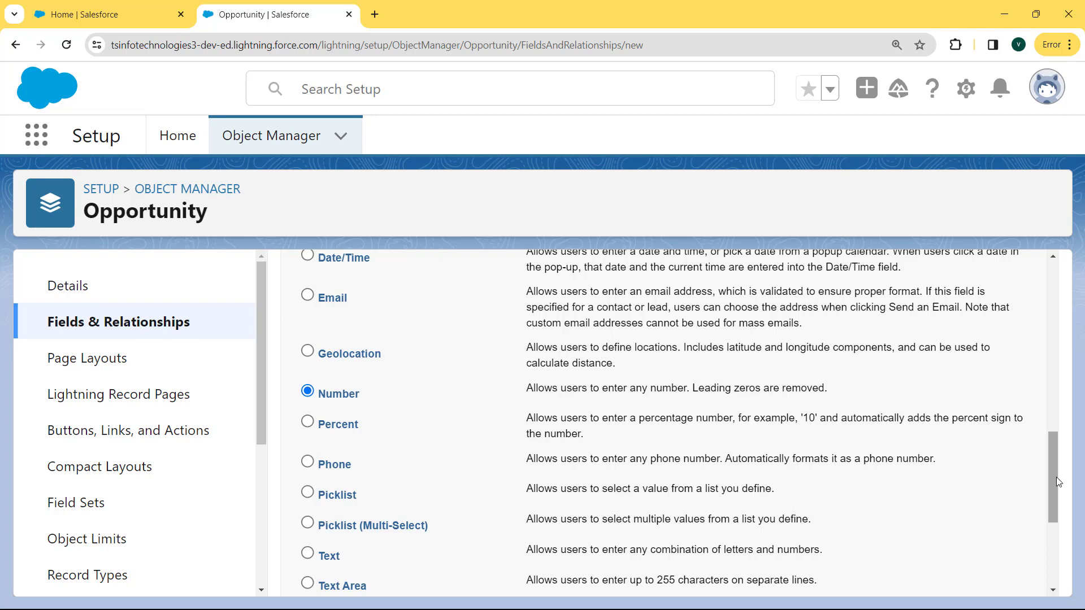
{"action": "left_click_drag", "start_coordinate": [1057, 479], "coordinate": [1059, 553]}
{"action": "left_click", "coordinate": [970, 570]}
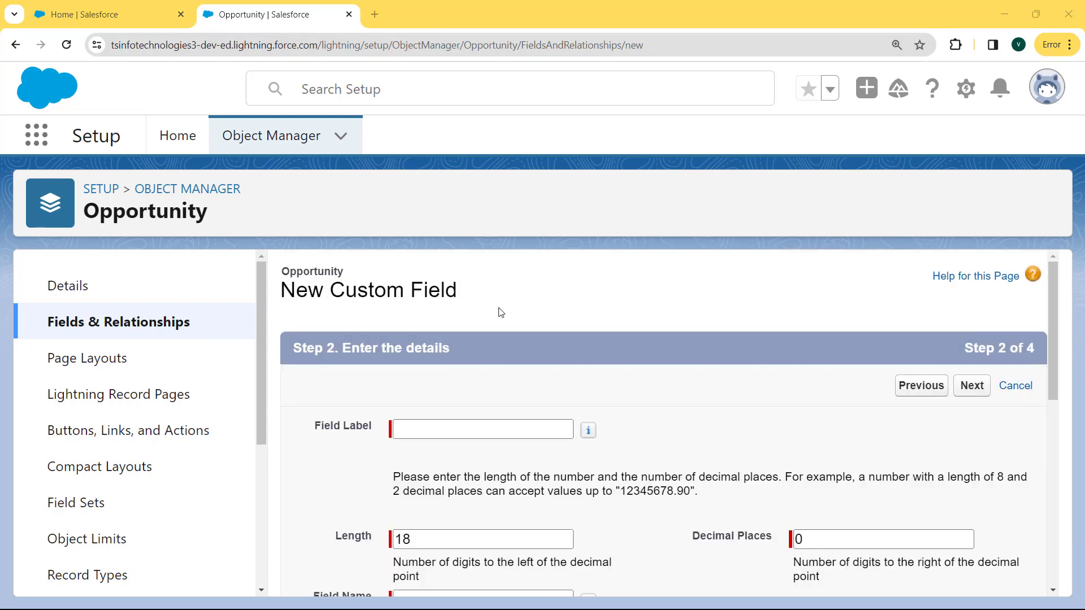
Label the number field Total Revenue, set its length to 15 with 2 decimal places, and continue to field-level security
{"action": "left_click", "coordinate": [453, 427]}
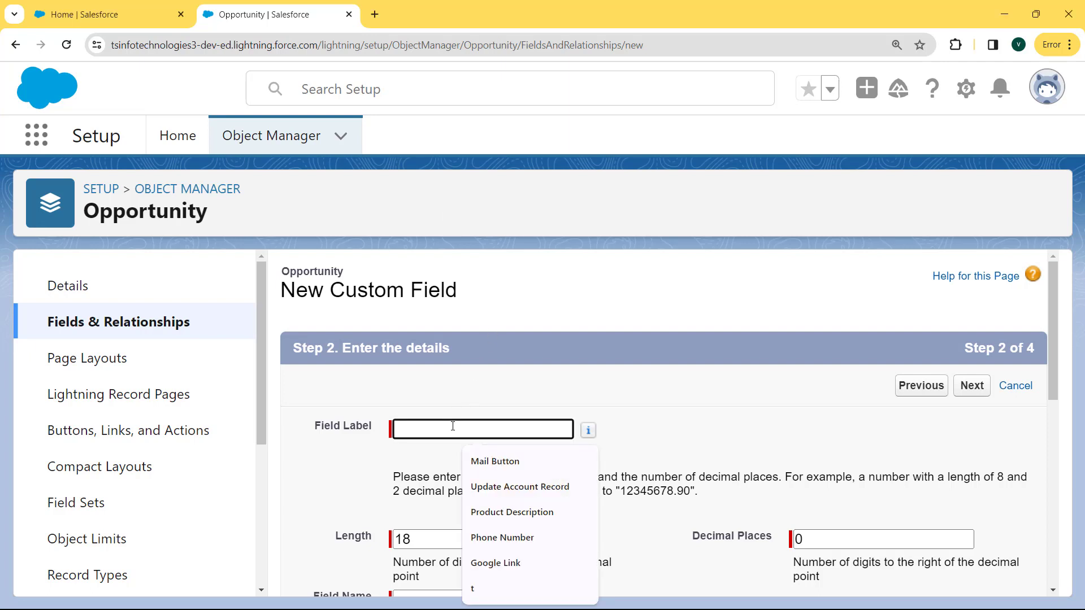
{"action": "type", "text": "To"}
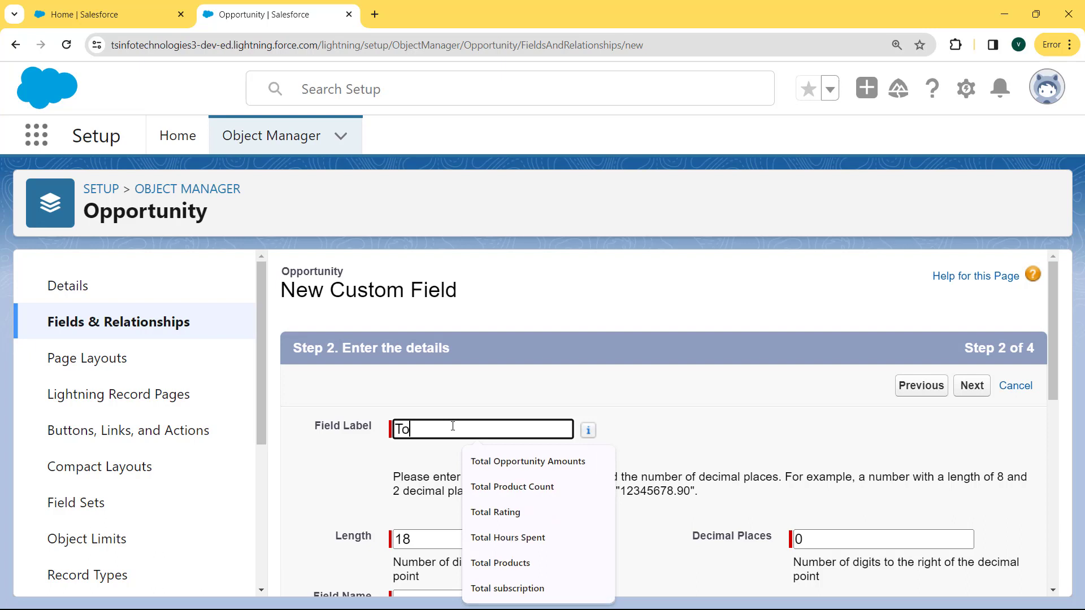
{"action": "type", "text": "tal Revenue"}
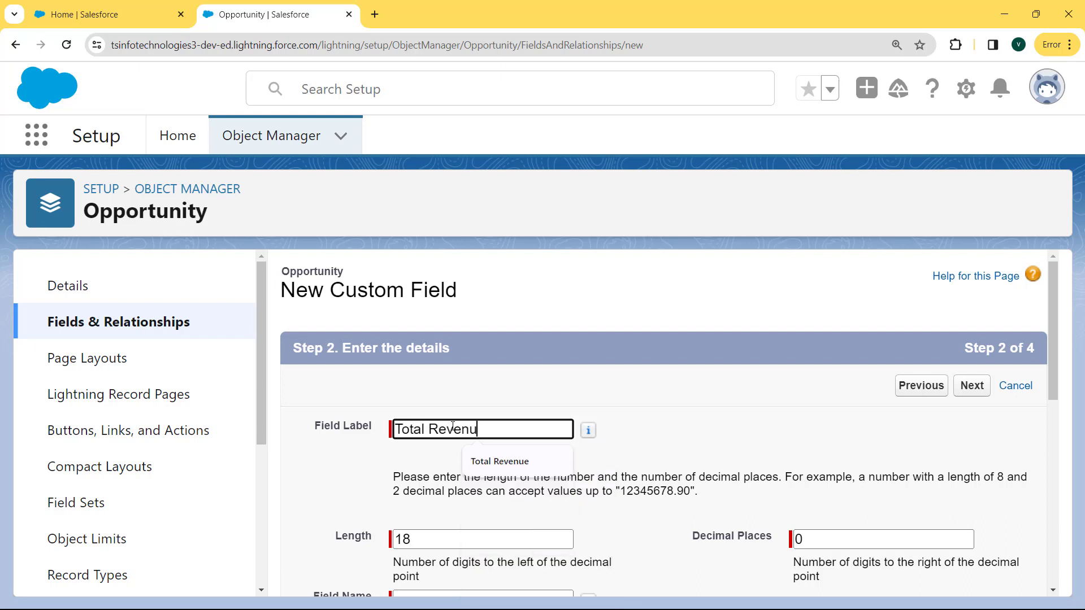
{"action": "left_click", "coordinate": [472, 540]}
{"action": "key", "text": "BackSpace"}
{"action": "key", "text": "BackSpace"}
{"action": "type", "text": "15"}
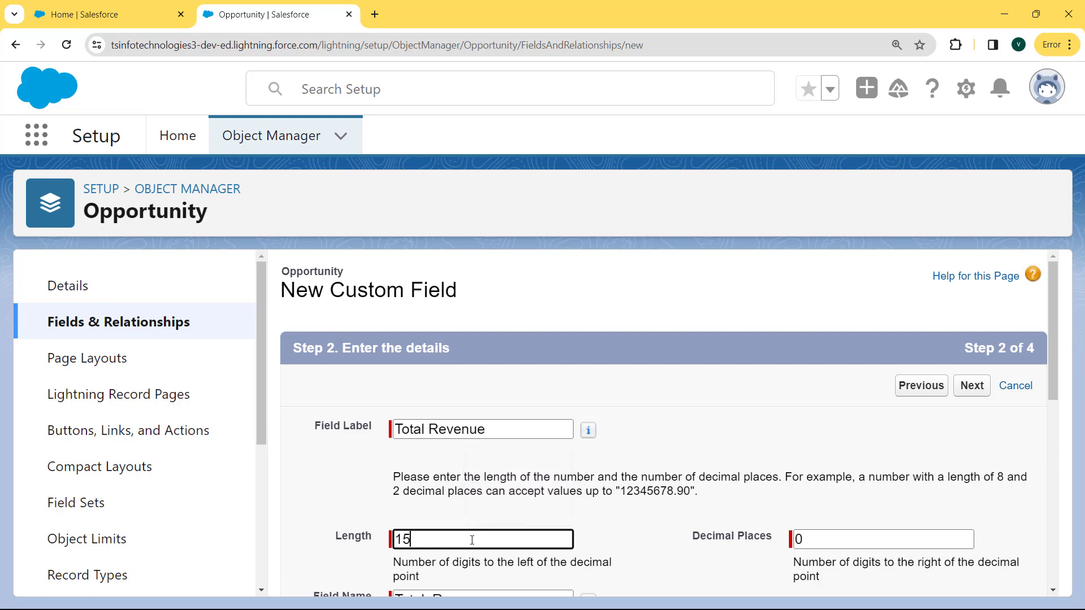
{"action": "left_click", "coordinate": [825, 538]}
{"action": "key", "text": "BackSpace"}
{"action": "type", "text": "2"}
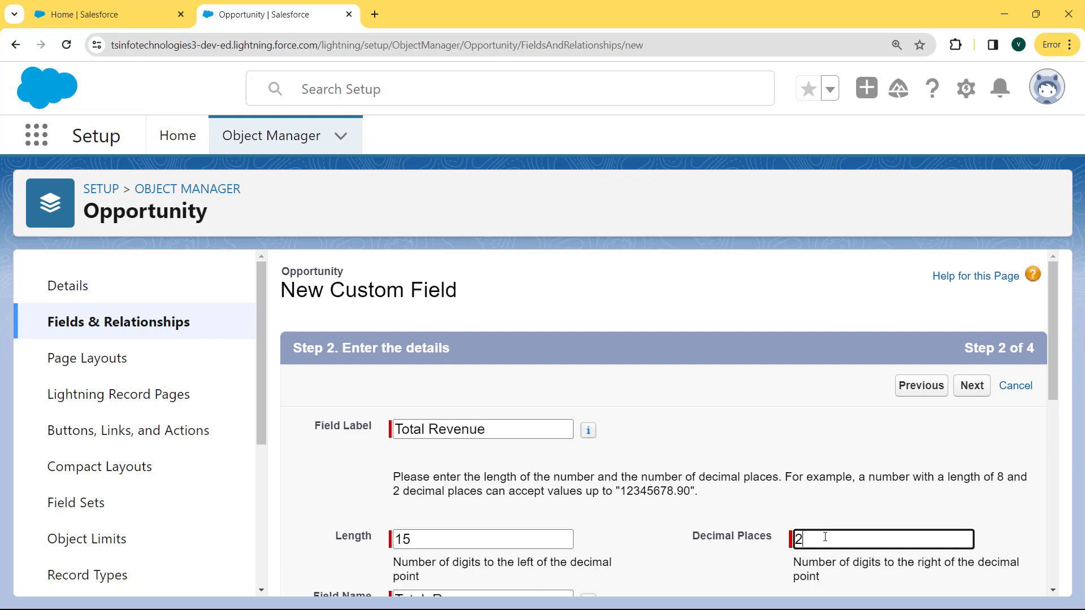
{"action": "left_click_drag", "start_coordinate": [1052, 374], "coordinate": [1074, 588]}
{"action": "left_click", "coordinate": [982, 572]}
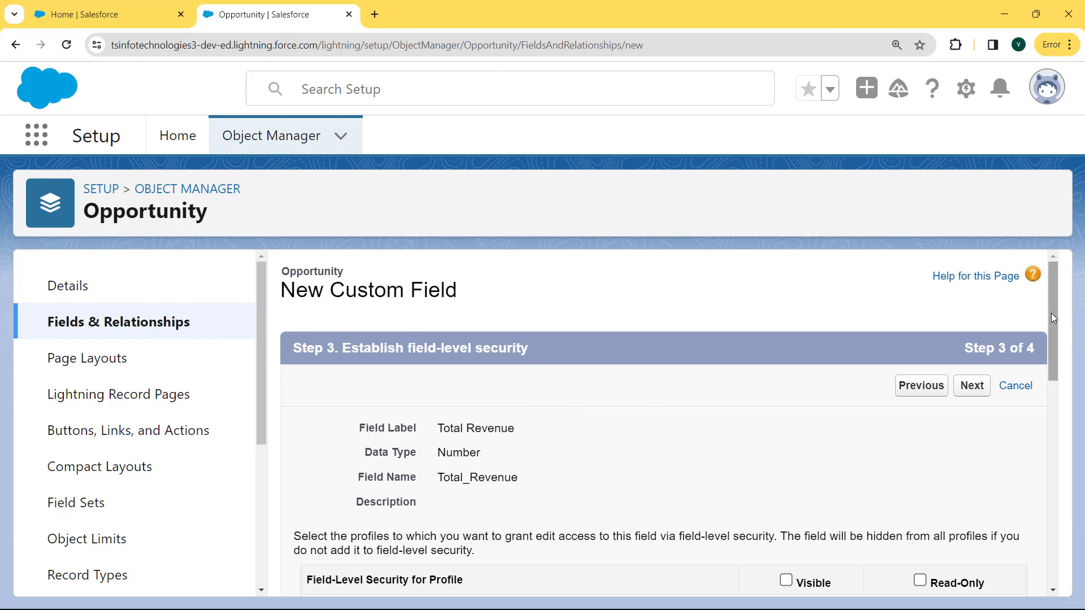
Make the Total Revenue field visible to all profiles and save it with the default page layouts
{"action": "left_click_drag", "start_coordinate": [1052, 311], "coordinate": [1059, 355]}
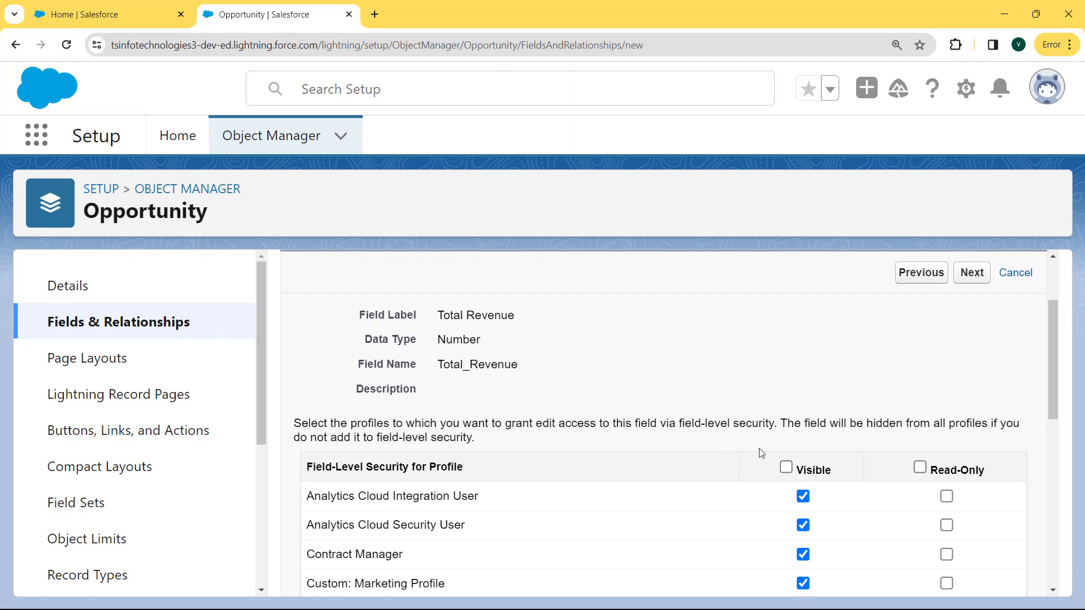
{"action": "left_click", "coordinate": [786, 468]}
{"action": "left_click", "coordinate": [973, 274]}
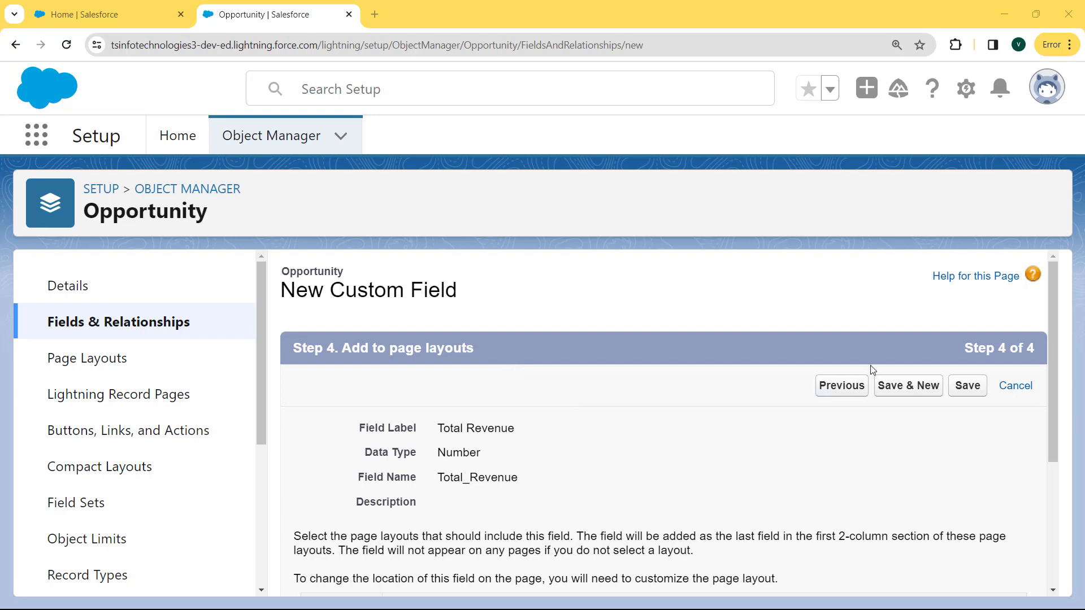
{"action": "left_click", "coordinate": [959, 385]}
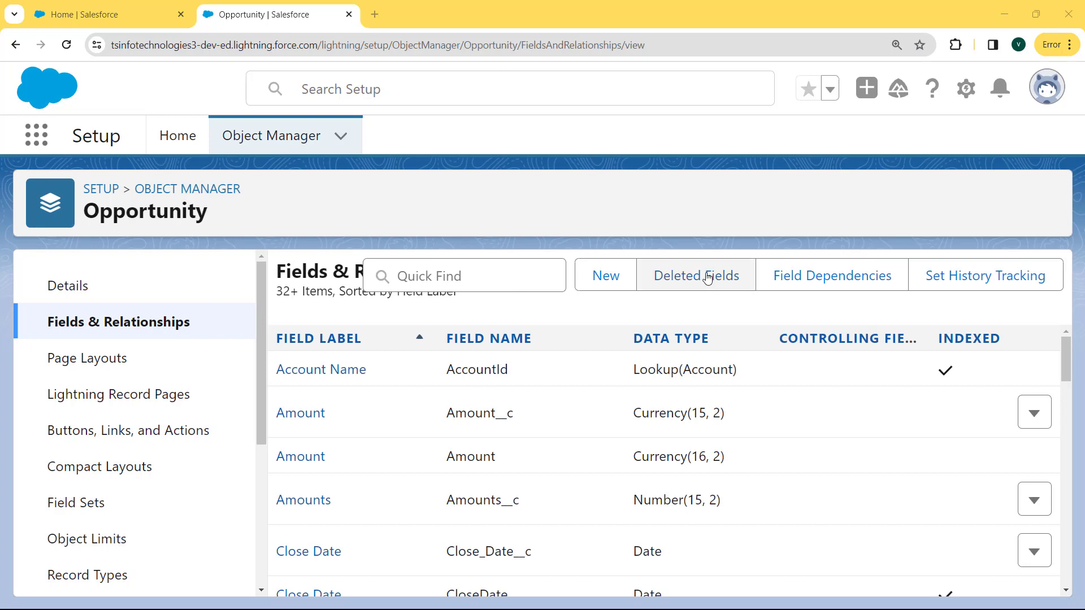
Locate Total Revenue in the Opportunity field list and examine its field name and data type
{"action": "left_click_drag", "start_coordinate": [1070, 368], "coordinate": [1055, 588]}
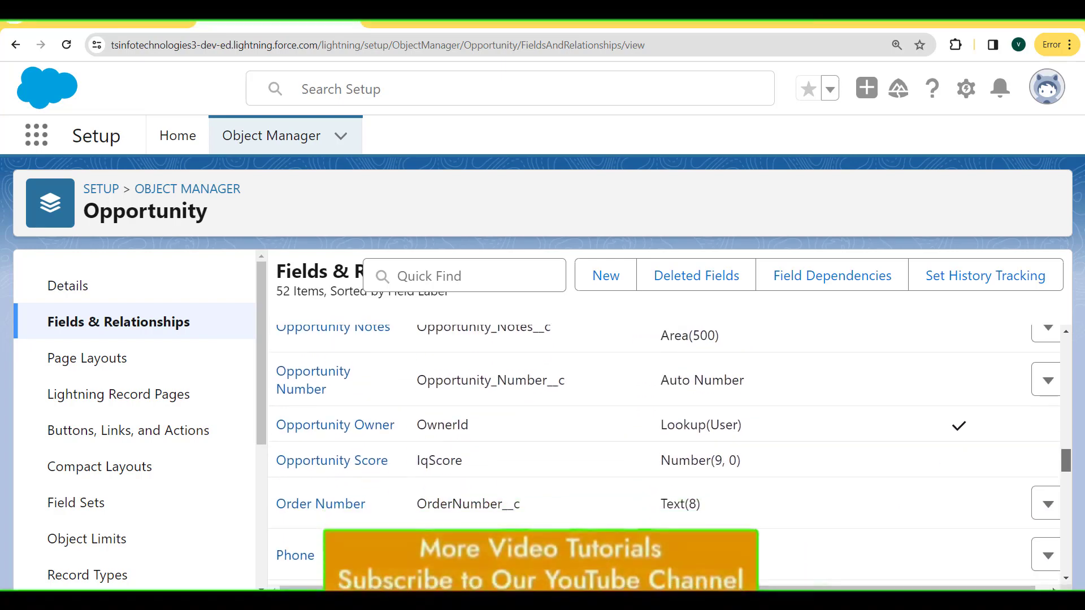
{"action": "left_click_drag", "start_coordinate": [1067, 461], "coordinate": [1065, 559]}
{"action": "triple_click", "coordinate": [270, 370]}
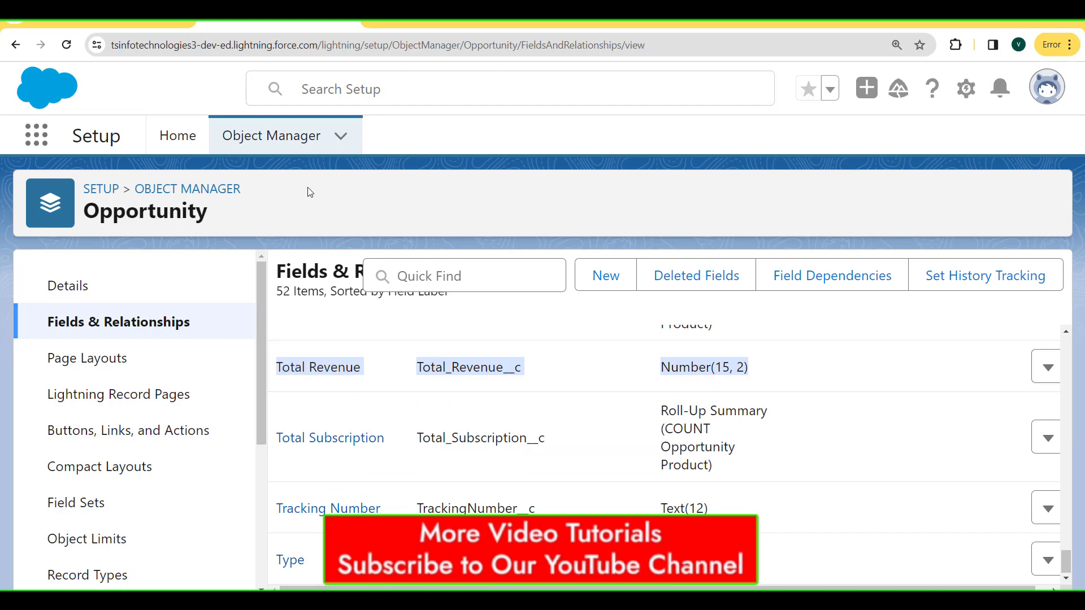
{"action": "left_click", "coordinate": [747, 368]}
{"action": "left_click_drag", "start_coordinate": [747, 367], "coordinate": [714, 366]}
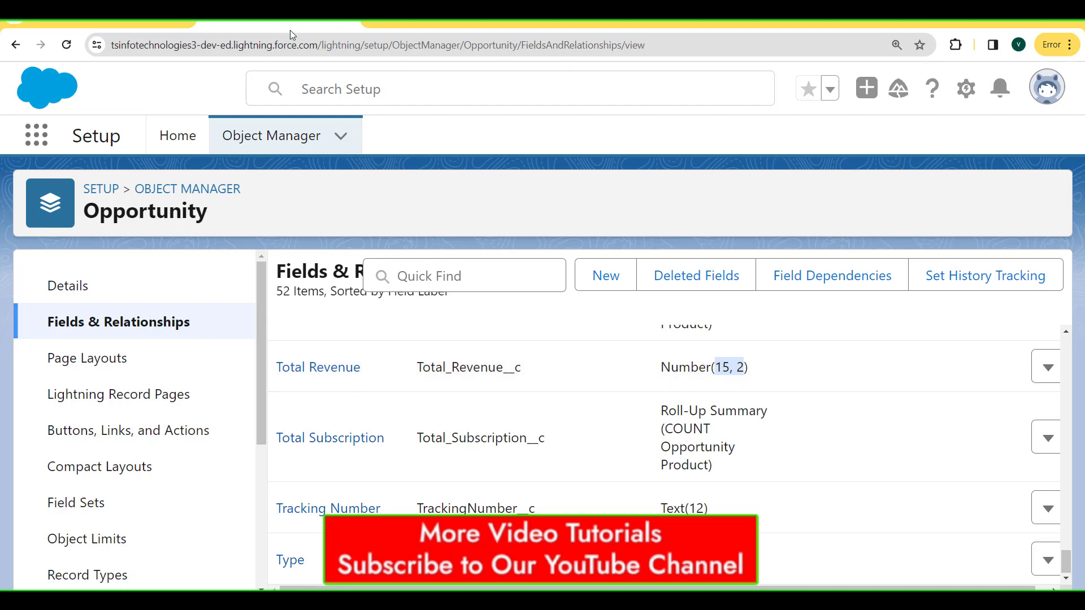
Switch to the Sales app and open its Opportunities list
{"action": "left_click", "coordinate": [37, 137]}
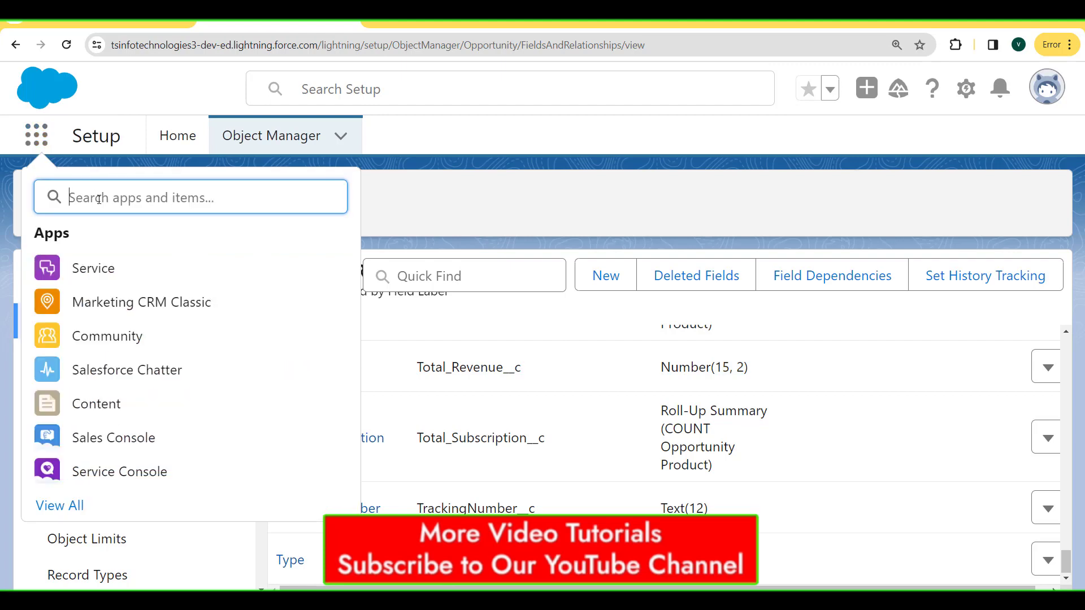
{"action": "type", "text": "sale"}
{"action": "type", "text": "s"}
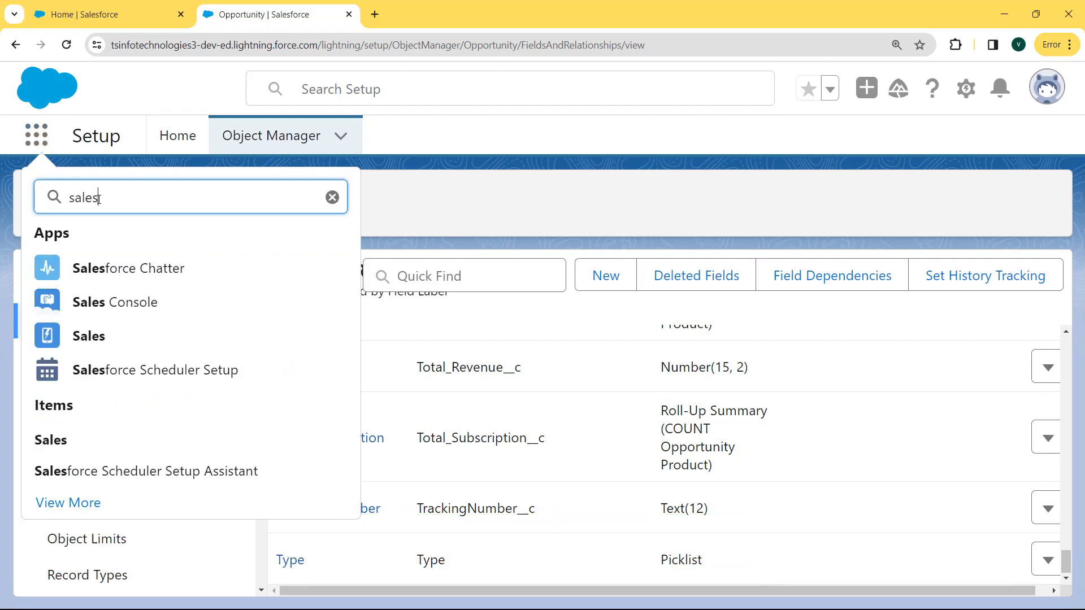
{"action": "left_click", "coordinate": [89, 336]}
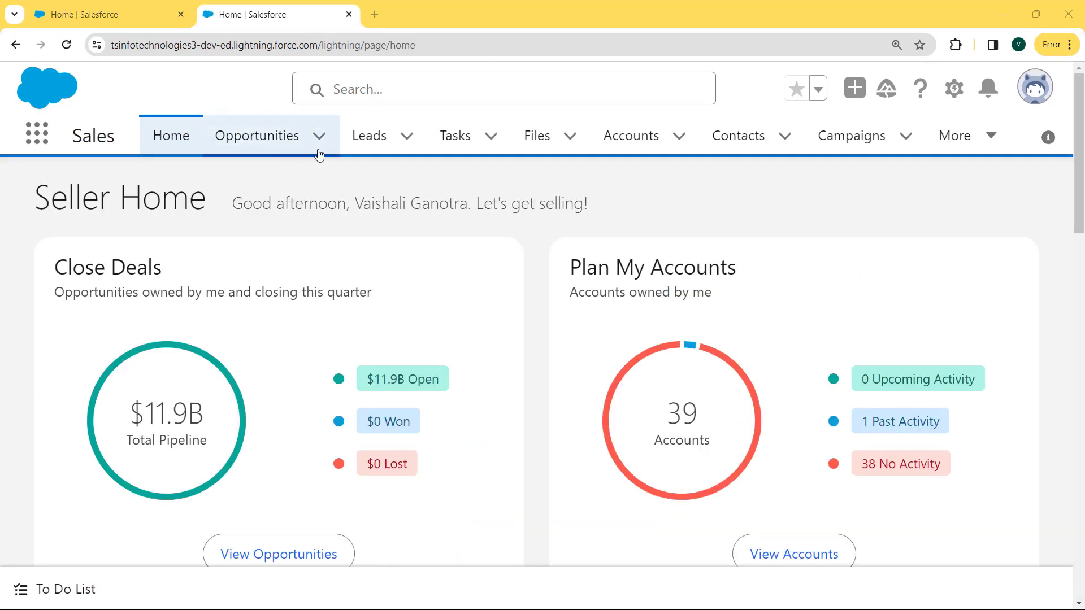
{"action": "left_click", "coordinate": [274, 141]}
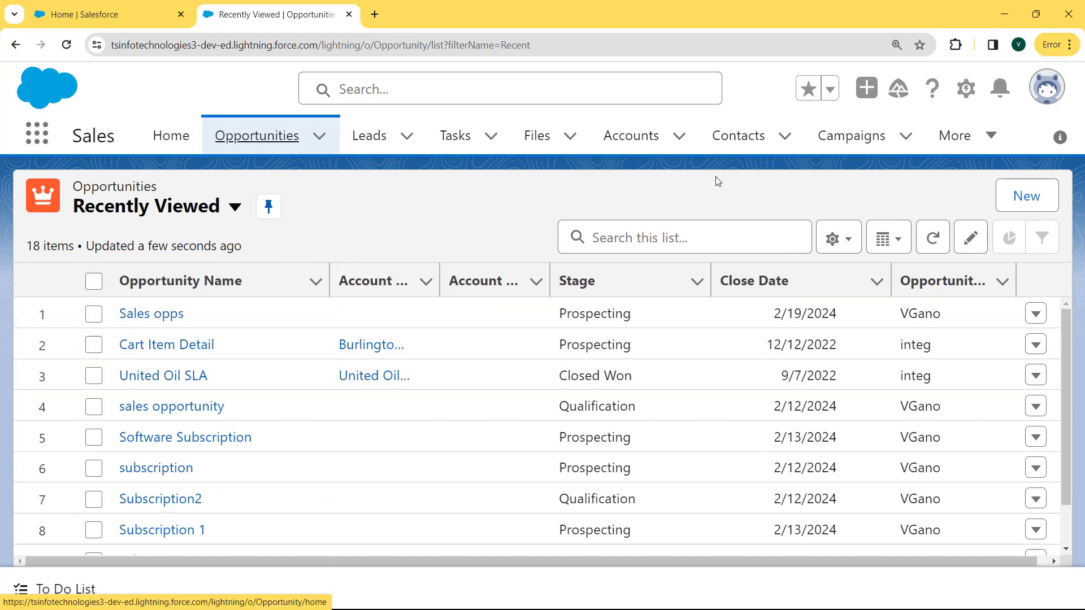
Start a new opportunity named "sales" with an amount of 79956
{"action": "left_click", "coordinate": [1031, 194]}
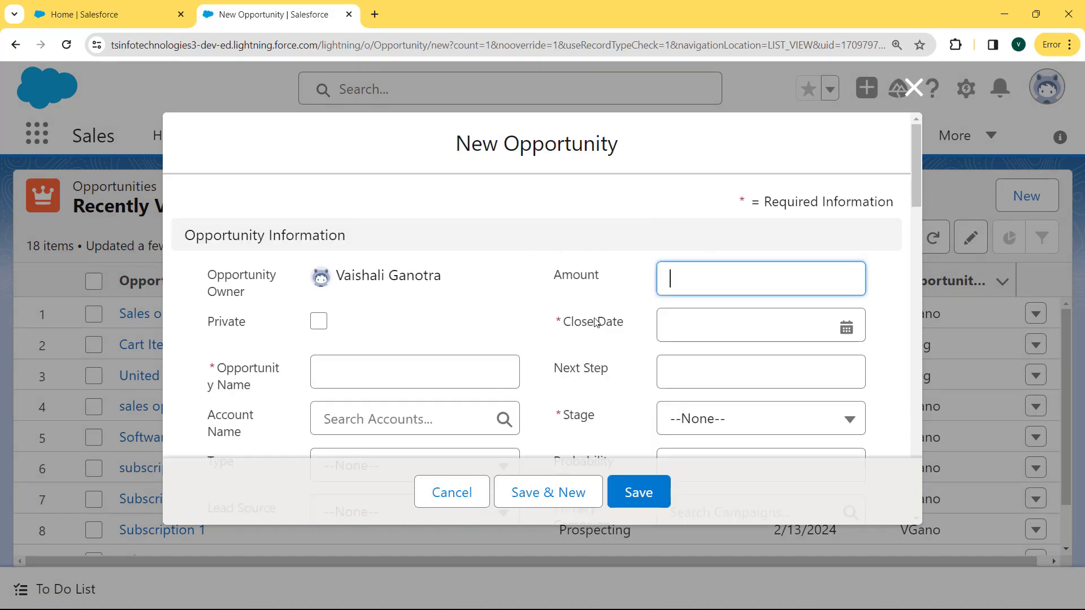
{"action": "left_click", "coordinate": [352, 381]}
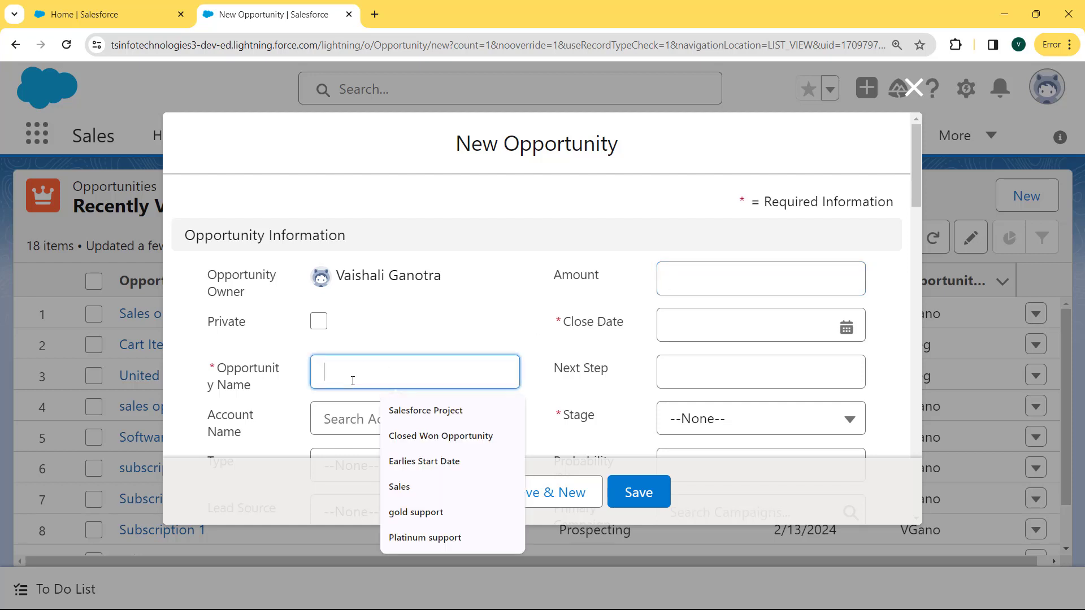
{"action": "type", "text": "sales"}
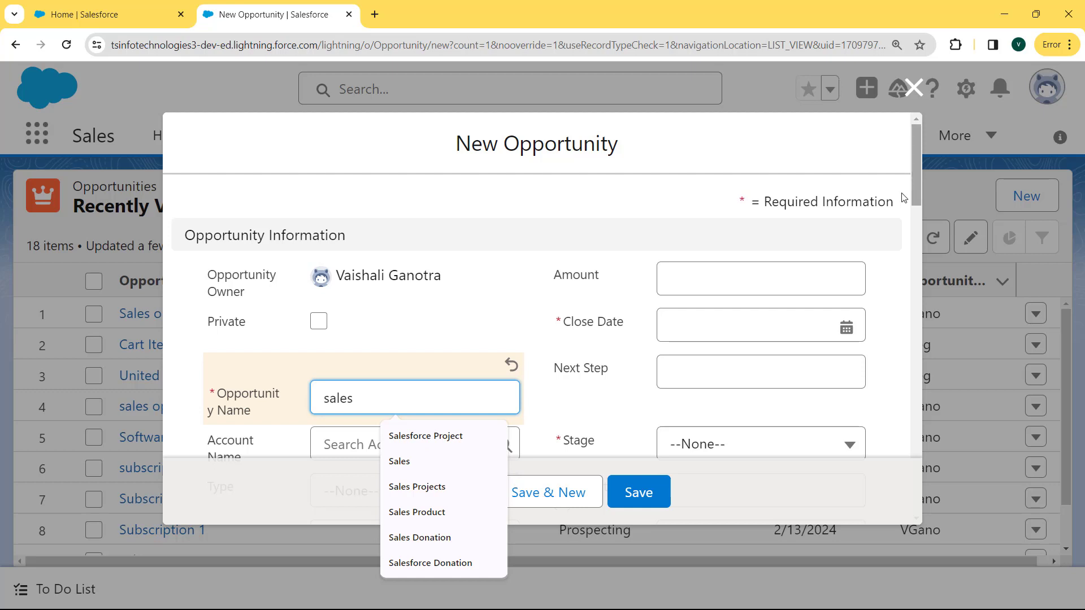
{"action": "left_click", "coordinate": [771, 279]}
{"action": "type", "text": "79956"}
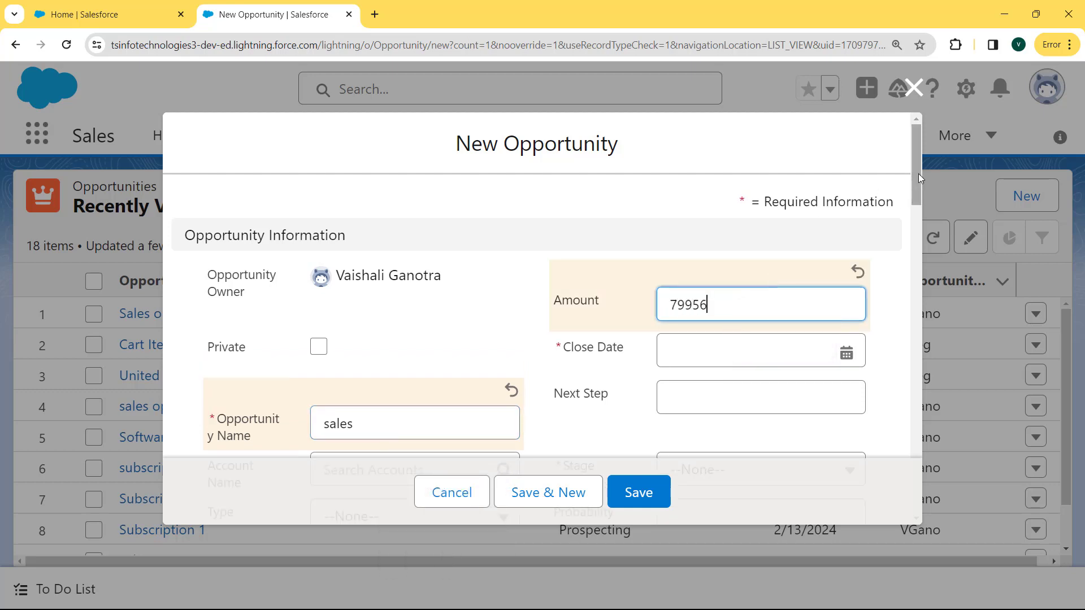
Set the new opportunity's close date to 3/7/2024 and its type to Existing Customer - Upgrade
{"action": "left_click_drag", "start_coordinate": [919, 178], "coordinate": [879, 211]}
{"action": "left_click", "coordinate": [809, 231]}
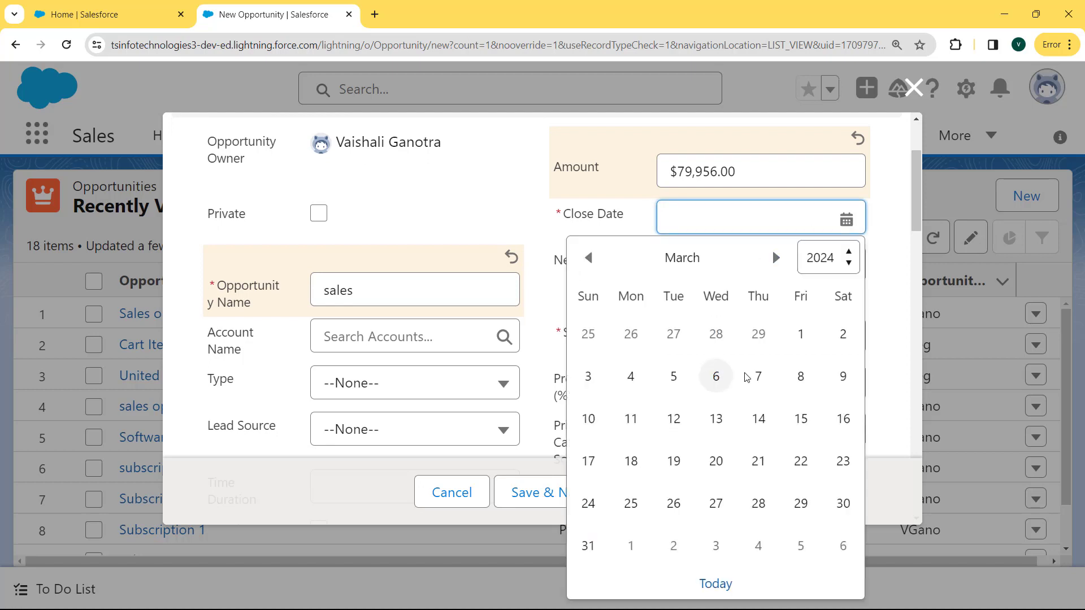
{"action": "left_click", "coordinate": [759, 376]}
{"action": "left_click", "coordinate": [458, 362]}
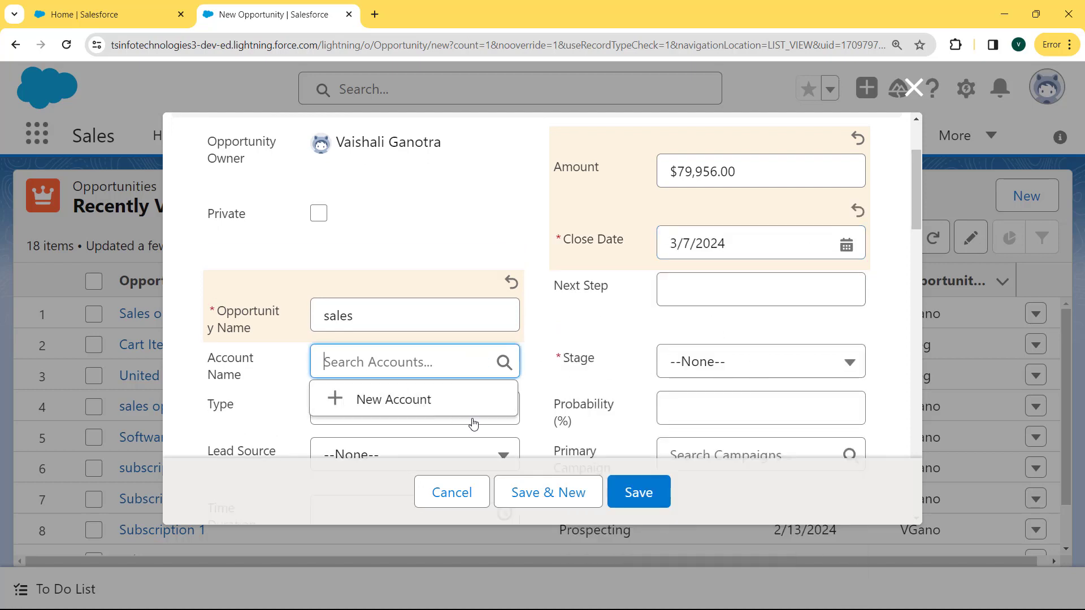
{"action": "left_click", "coordinate": [474, 422]}
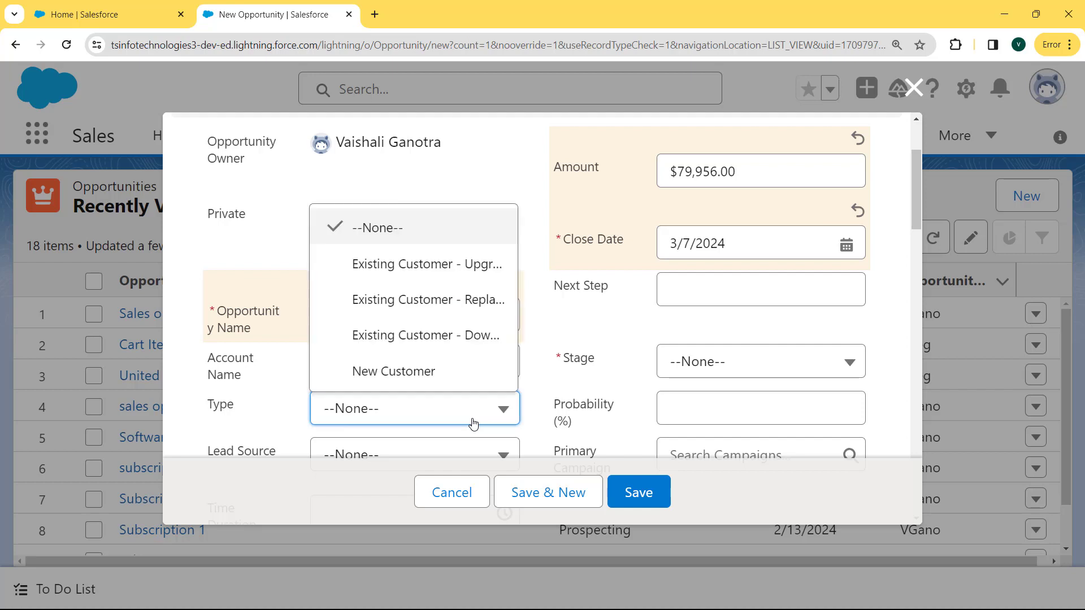
{"action": "left_click", "coordinate": [454, 269]}
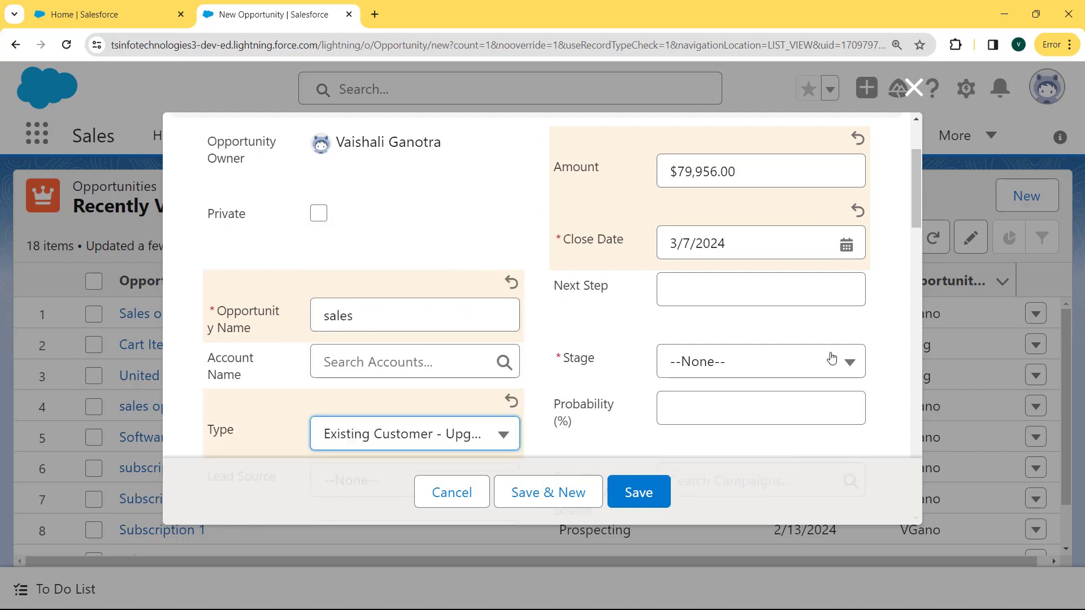
Set the new opportunity's stage to Id. Decision Makers and its lead source to Web
{"action": "left_click", "coordinate": [823, 367]}
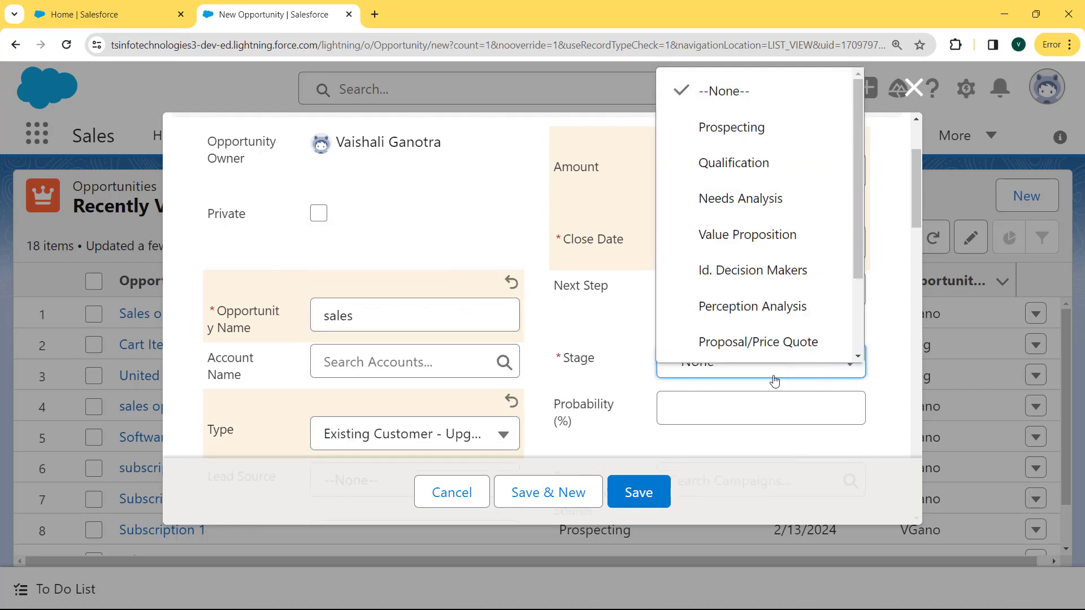
{"action": "left_click", "coordinate": [755, 276]}
{"action": "left_click_drag", "start_coordinate": [918, 197], "coordinate": [915, 258]}
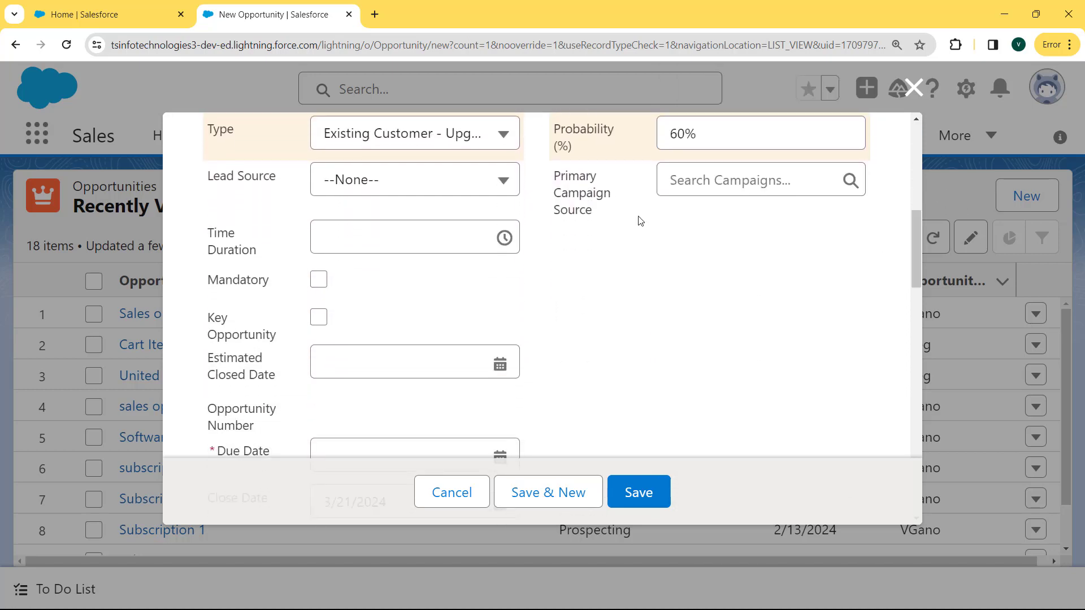
{"action": "left_click", "coordinate": [487, 181]}
{"action": "left_click", "coordinate": [410, 263]}
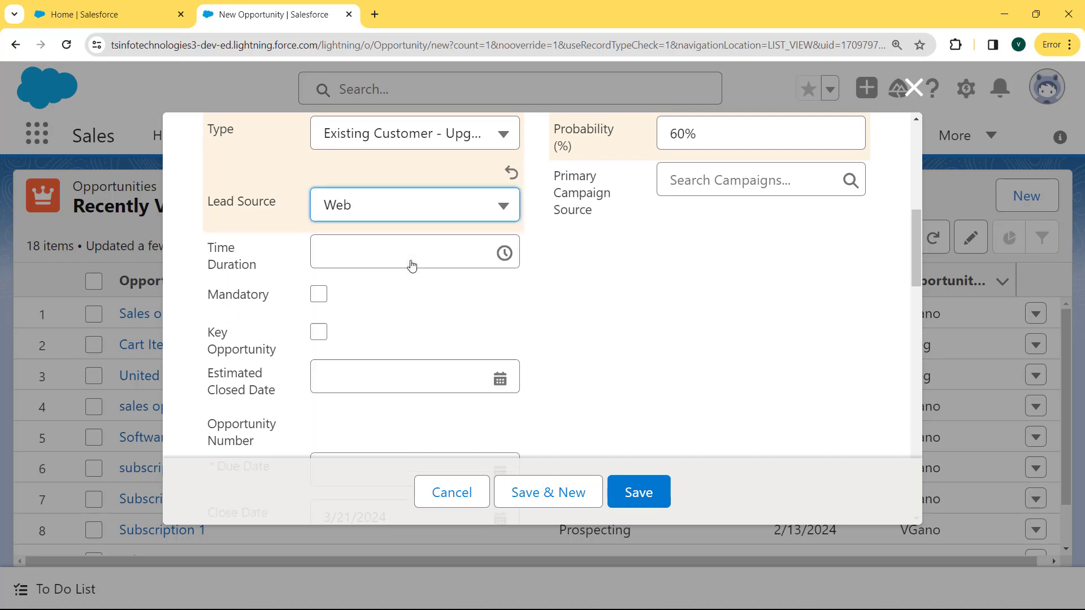
Set the opportunity's due date to 3/7/2024 and enter 899 as its Currency value
{"action": "left_click_drag", "start_coordinate": [915, 259], "coordinate": [911, 310]}
{"action": "left_click", "coordinate": [447, 204]}
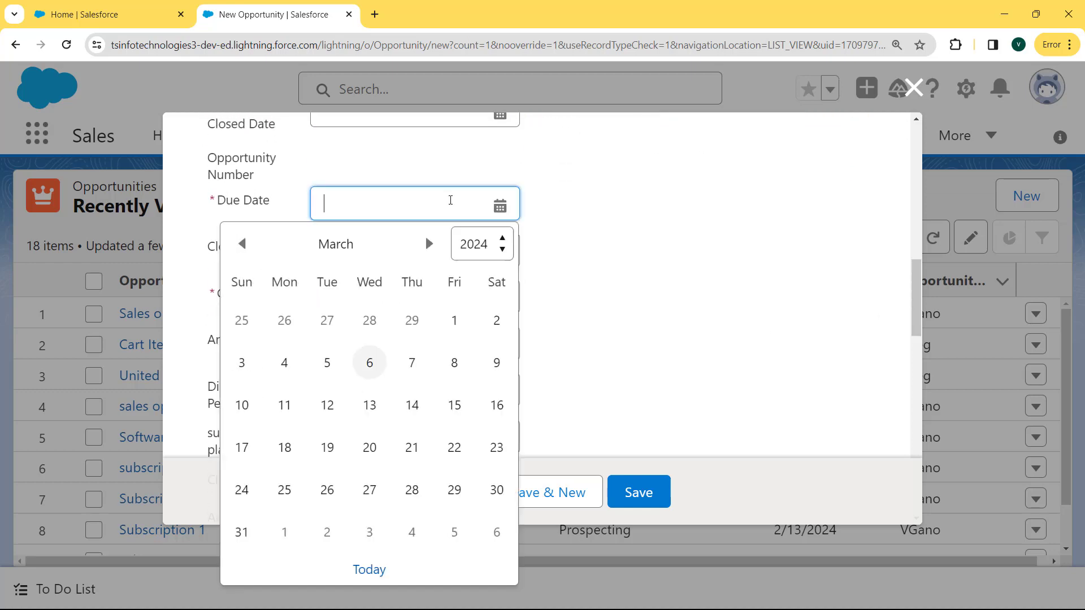
{"action": "left_click", "coordinate": [412, 364]}
{"action": "left_click", "coordinate": [440, 323]}
{"action": "type", "text": "899"}
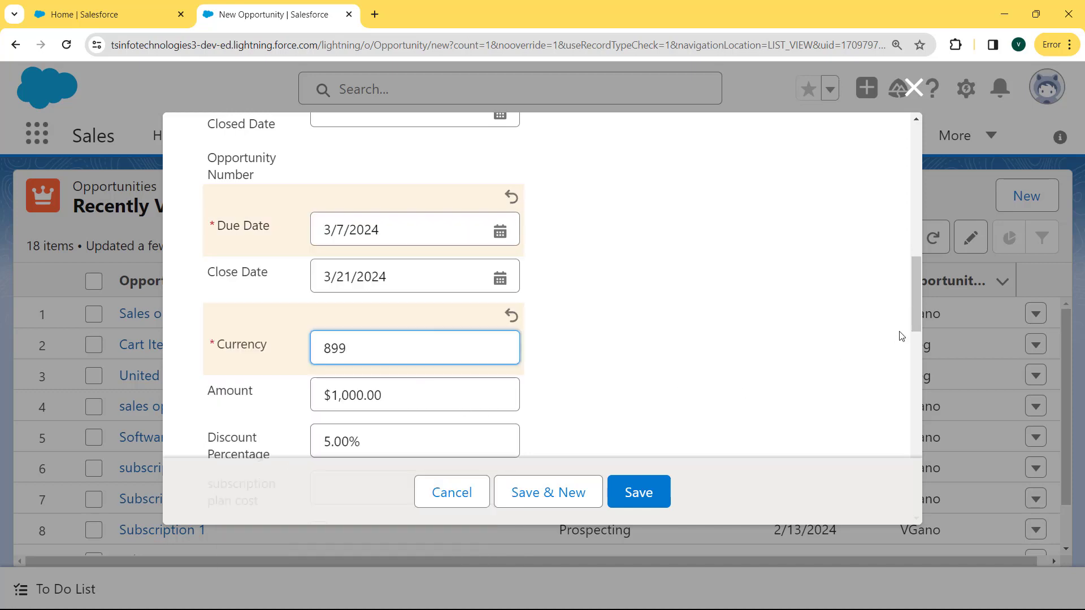
Enter 50000 as the opportunity's Total Revenue and save the record
{"action": "left_click", "coordinate": [916, 316]}
{"action": "left_click_drag", "start_coordinate": [913, 313], "coordinate": [911, 365]}
{"action": "left_click", "coordinate": [441, 340]}
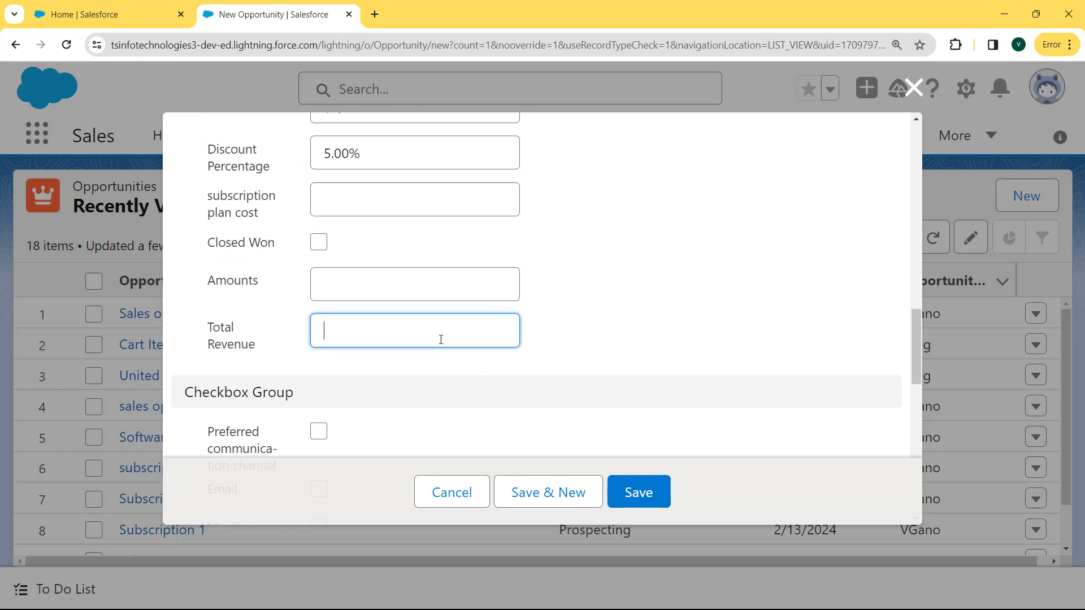
{"action": "type", "text": "50000"}
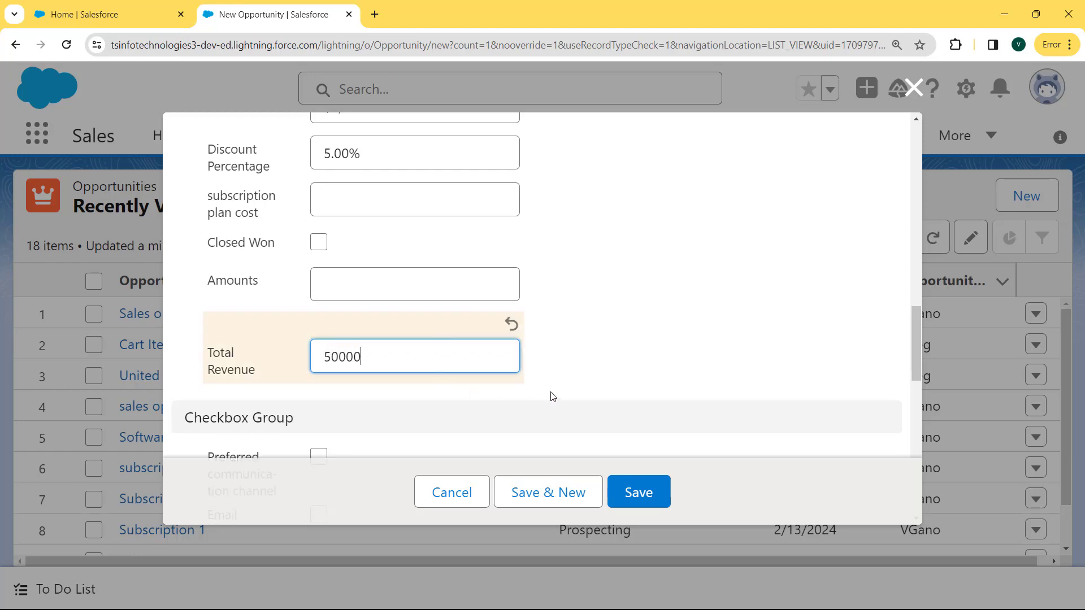
{"action": "left_click", "coordinate": [412, 406]}
{"action": "left_click", "coordinate": [402, 383]}
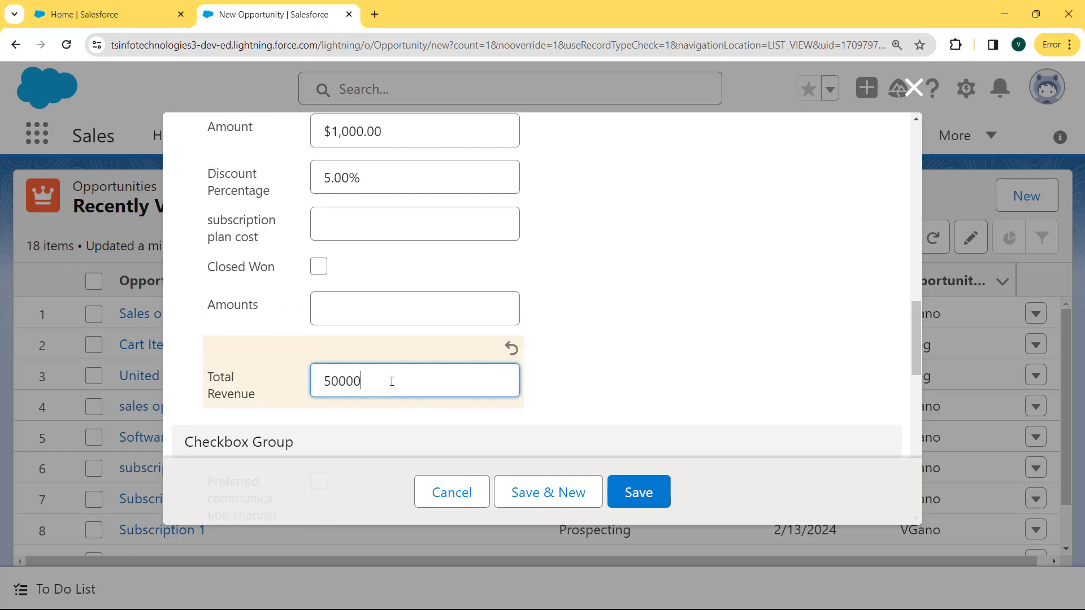
{"action": "left_click", "coordinate": [659, 393]}
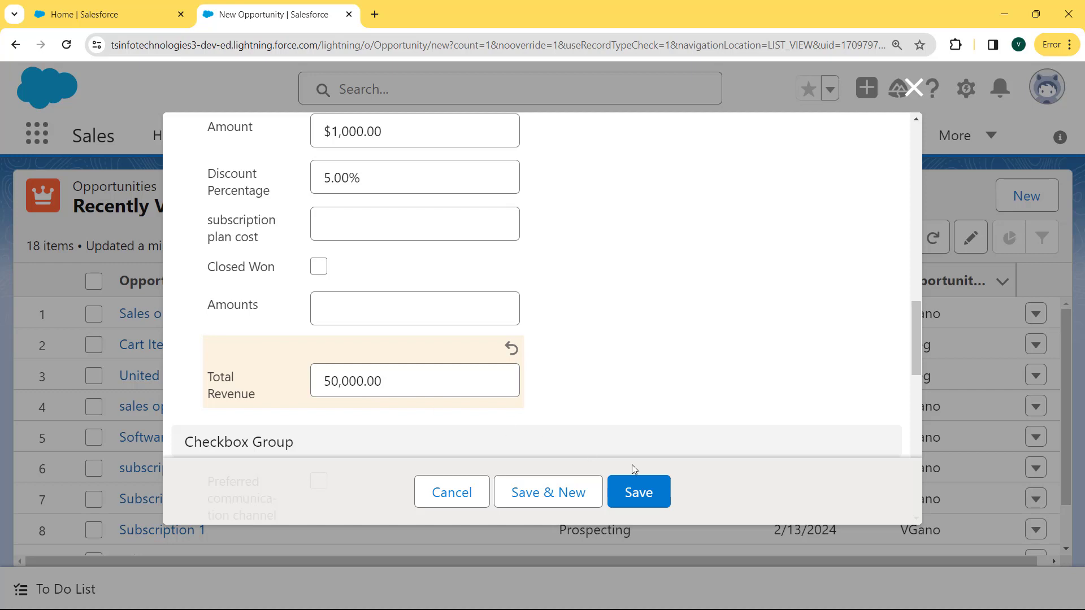
{"action": "left_click", "coordinate": [654, 494]}
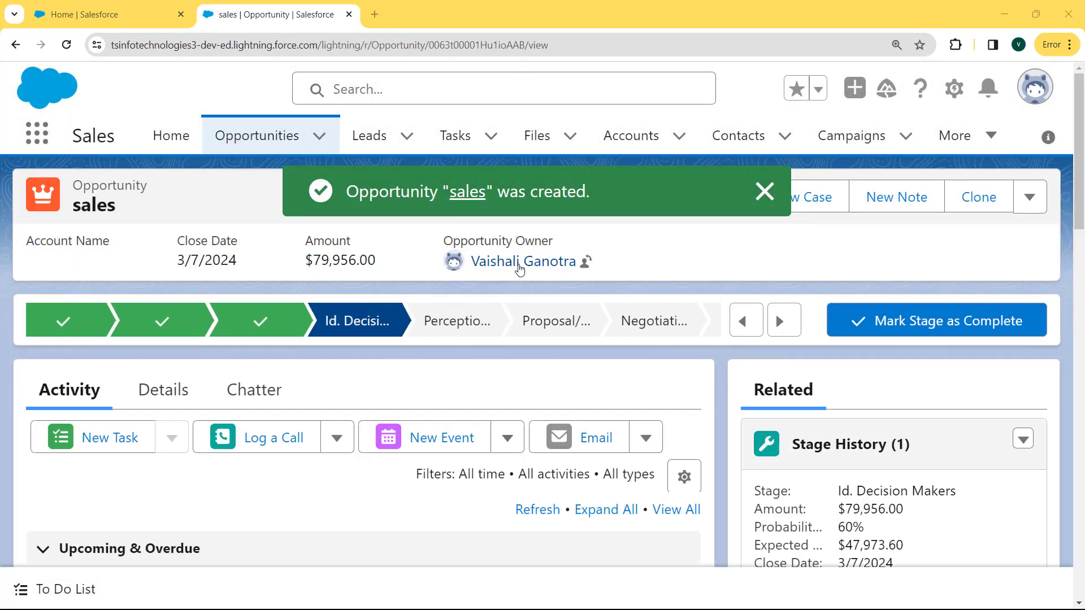
Examine the Total Revenue value and its decimal places in the saved opportunity's details
{"action": "mouse_move", "coordinate": [516, 263]}
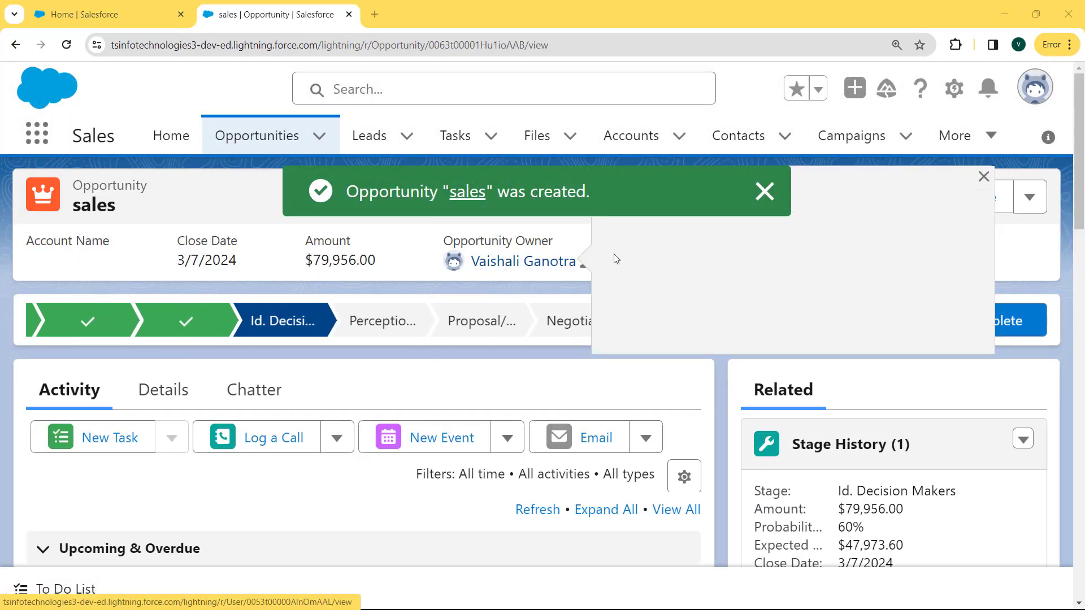
{"action": "left_click", "coordinate": [192, 389]}
{"action": "scroll", "coordinate": [211, 414], "scroll_direction": "down", "scroll_amount": 10}
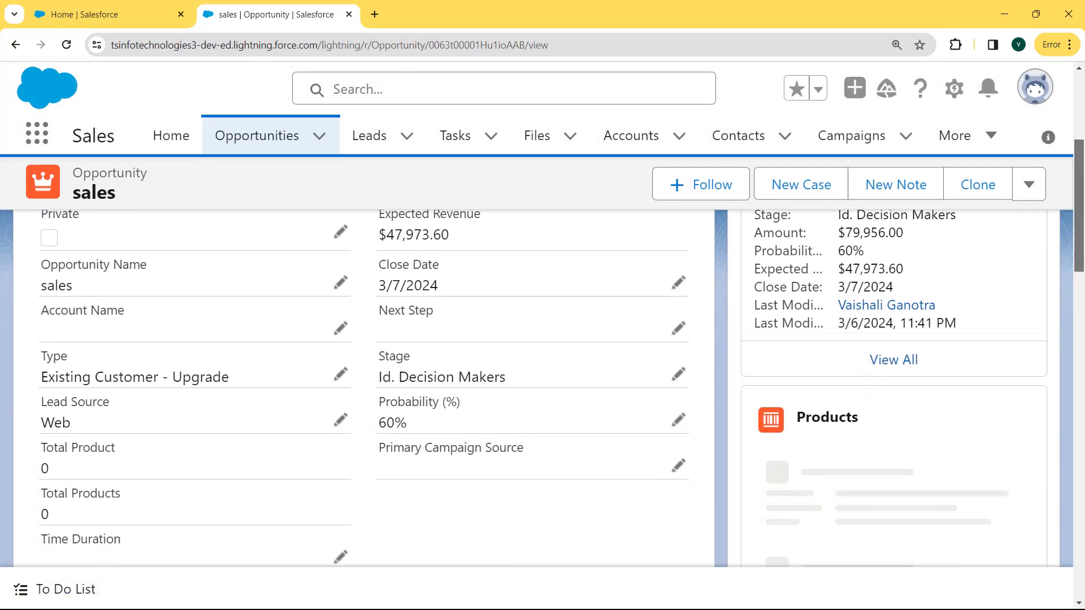
{"action": "left_click_drag", "start_coordinate": [155, 475], "coordinate": [33, 462]}
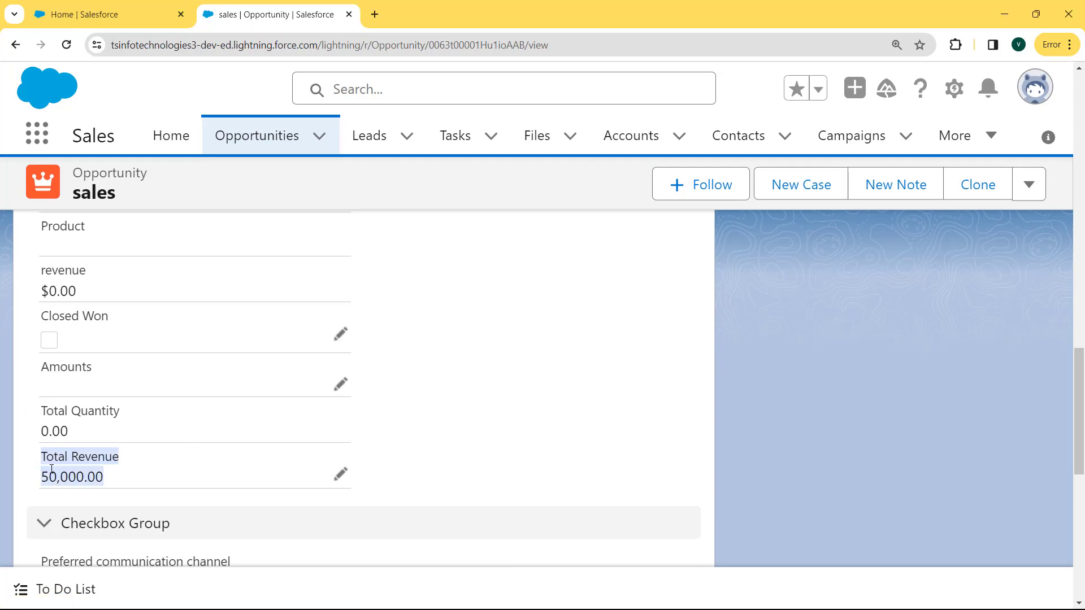
{"action": "left_click", "coordinate": [90, 476]}
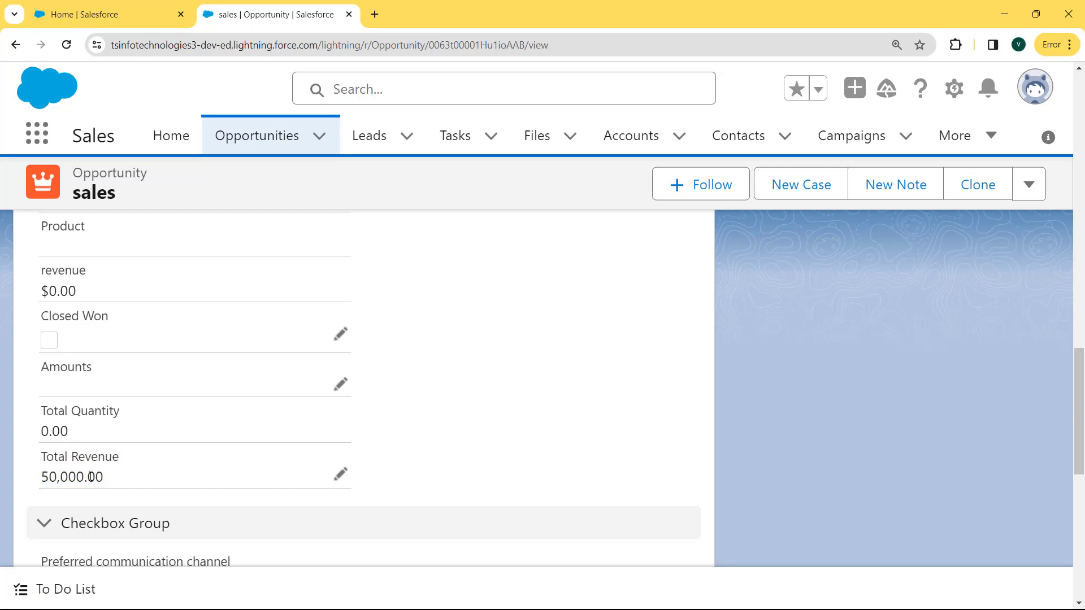
{"action": "left_click_drag", "start_coordinate": [108, 480], "coordinate": [90, 476]}
Switch to Salesforce Classic and open its Setup area
{"action": "left_click", "coordinate": [1028, 101]}
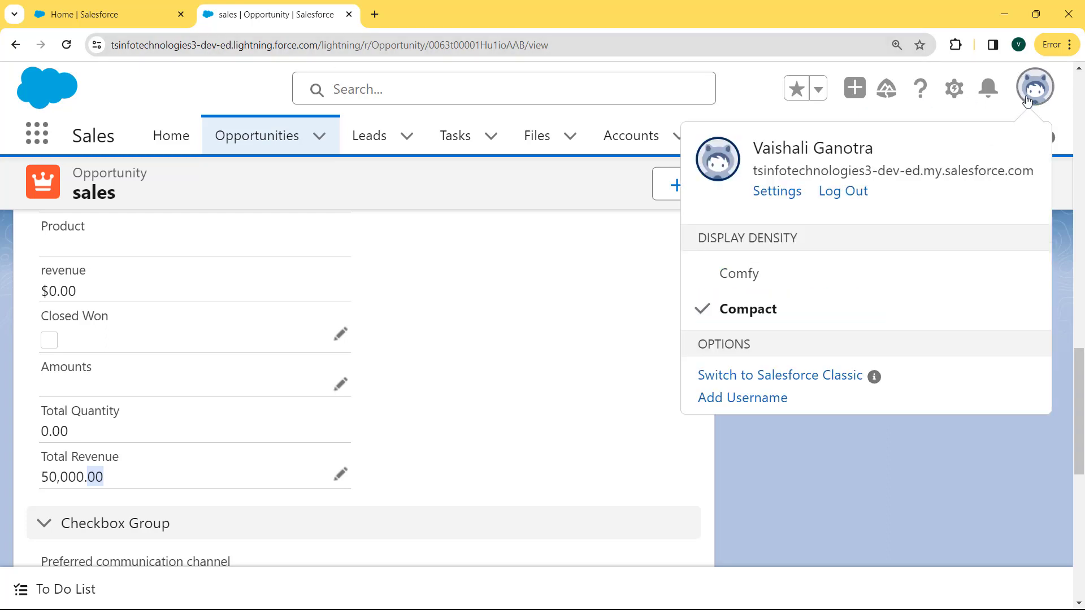
{"action": "left_click", "coordinate": [815, 385]}
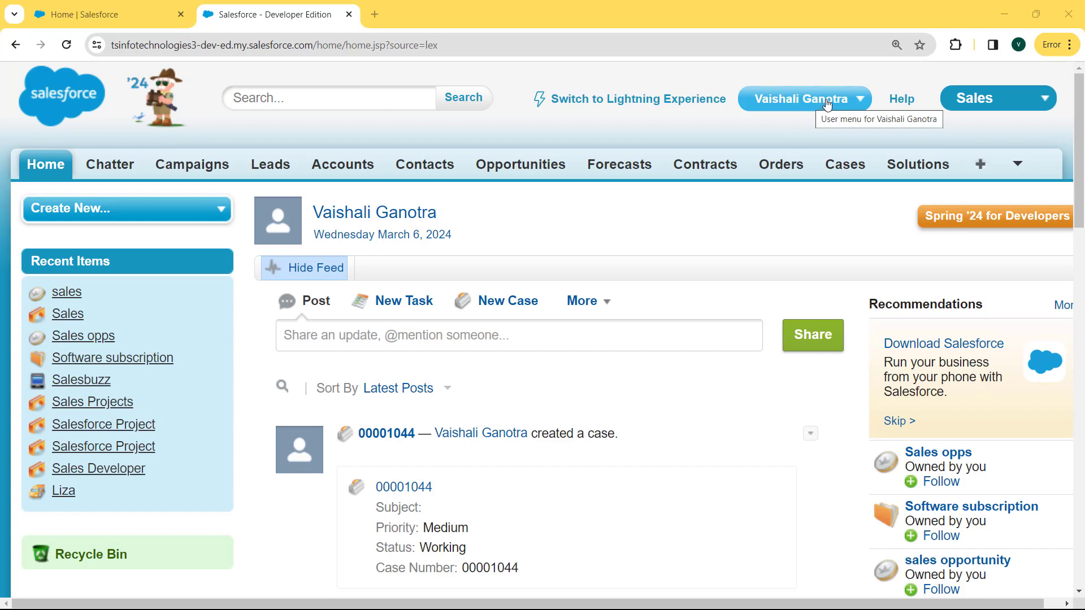
{"action": "left_click", "coordinate": [860, 101]}
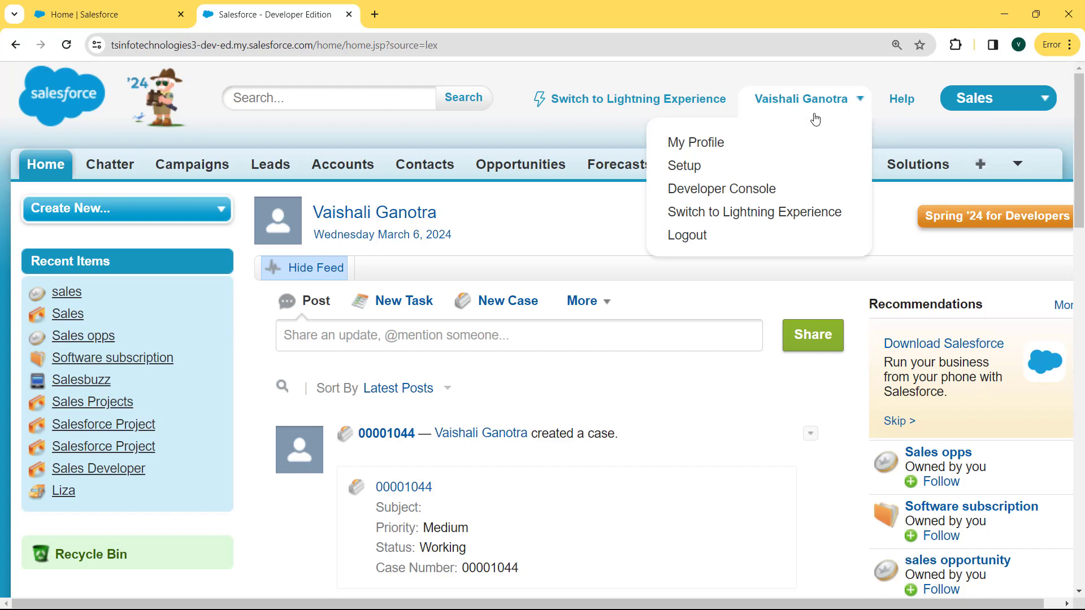
{"action": "left_click", "coordinate": [691, 165]}
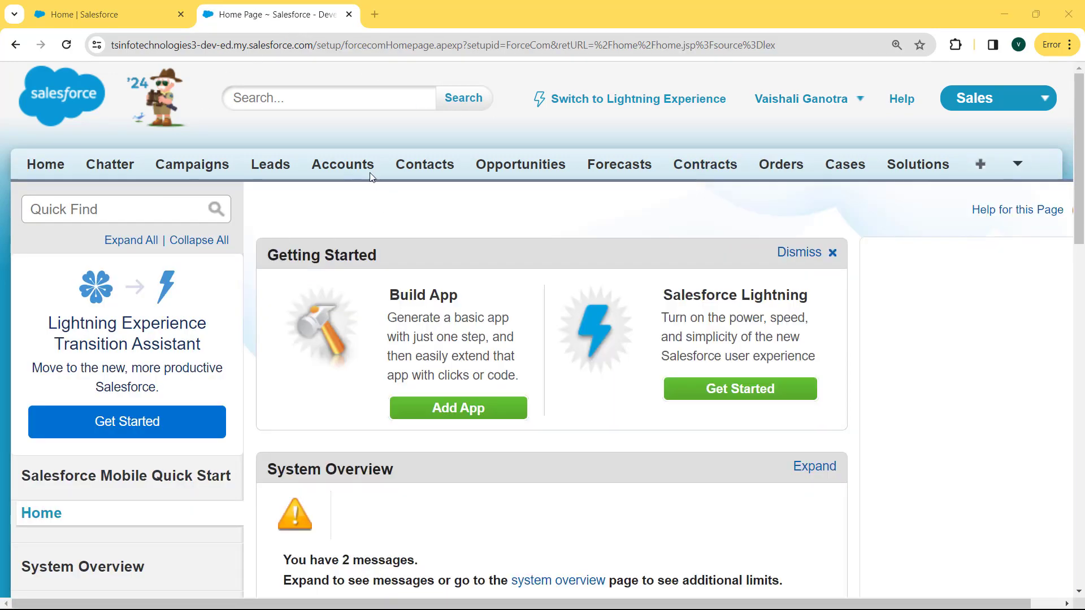
Search Setup for "object", go to the custom Objects list and open the Project object
{"action": "left_click", "coordinate": [144, 211]}
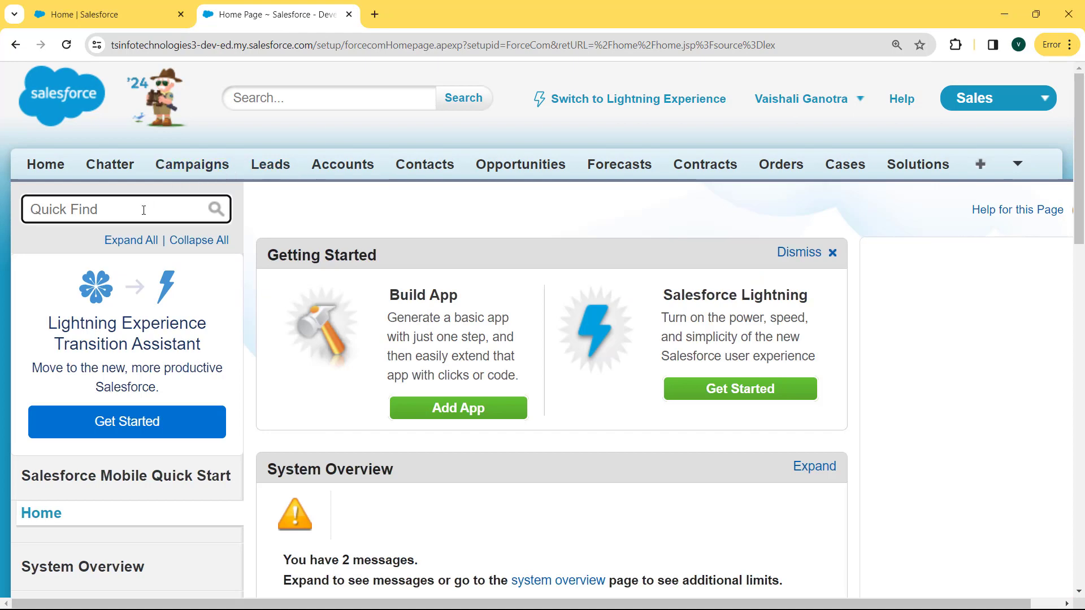
{"action": "type", "text": "object"}
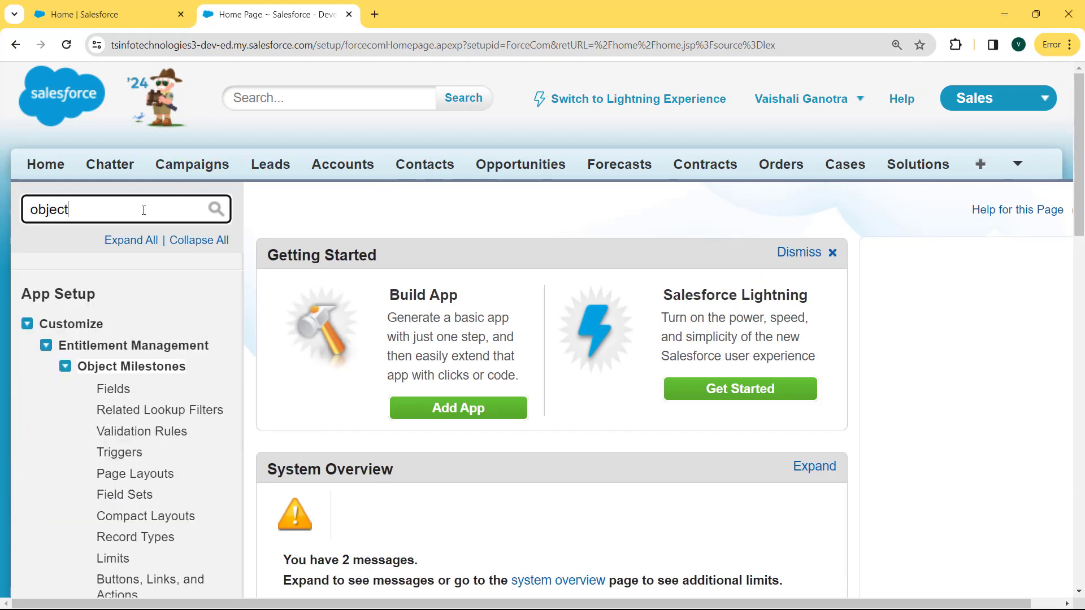
{"action": "left_click", "coordinate": [27, 324]}
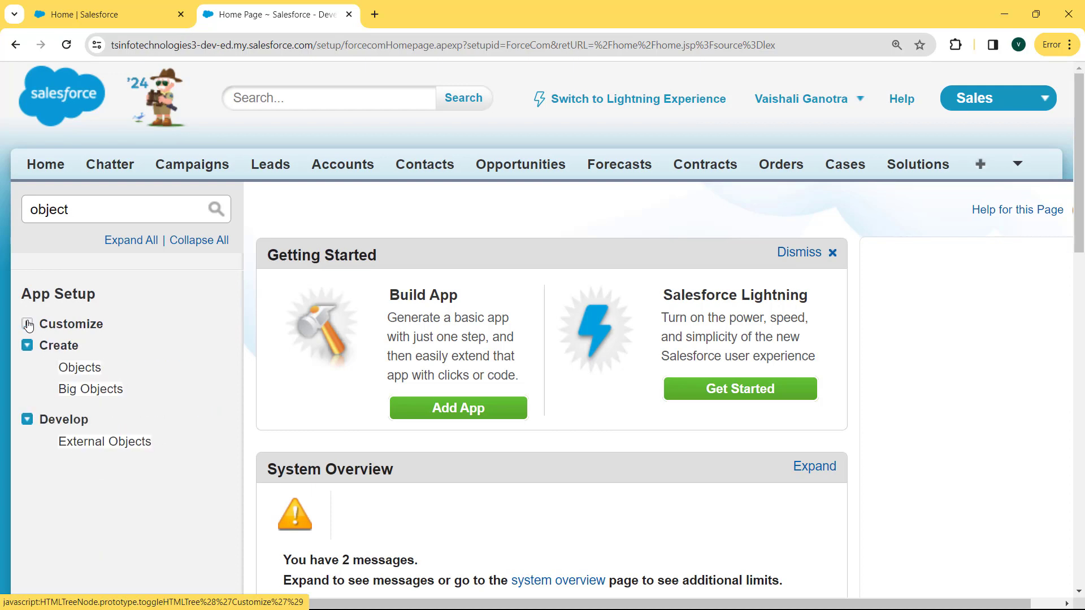
{"action": "left_click", "coordinate": [79, 368]}
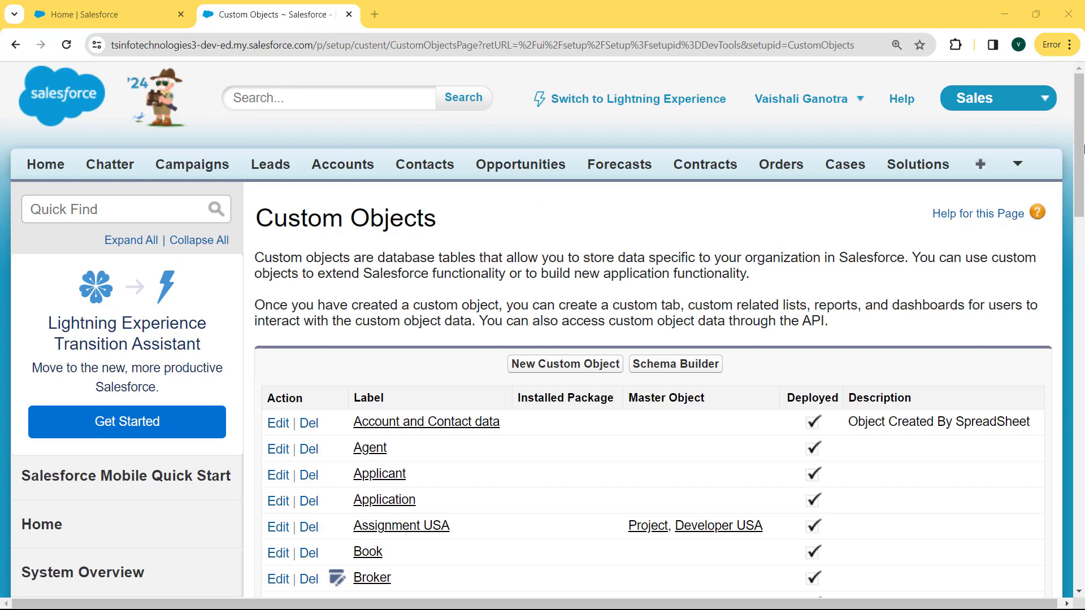
{"action": "left_click_drag", "start_coordinate": [1083, 148], "coordinate": [1083, 249]}
{"action": "scroll", "coordinate": [541, 425], "scroll_direction": "down", "scroll_amount": 4}
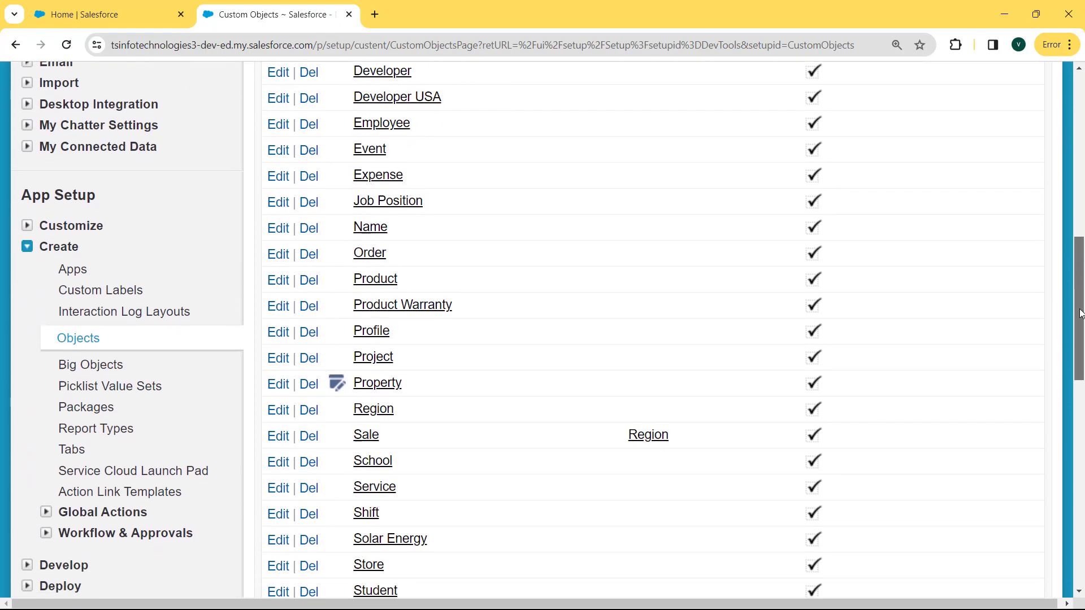
{"action": "left_click", "coordinate": [382, 360]}
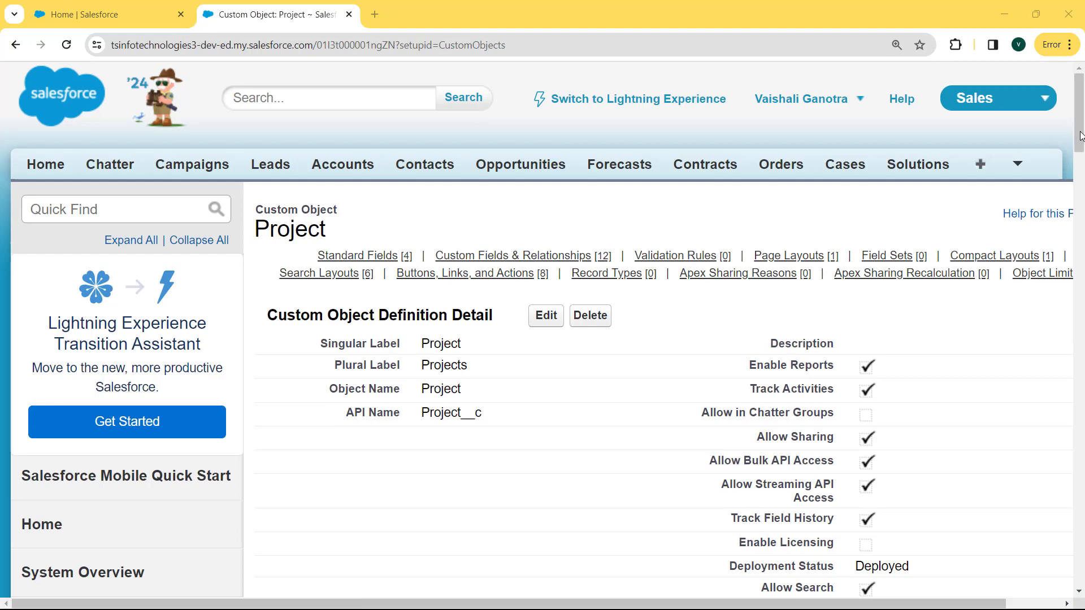
Start a new custom field on the Project object with the Number data type
{"action": "left_click_drag", "start_coordinate": [1081, 126], "coordinate": [1084, 234]}
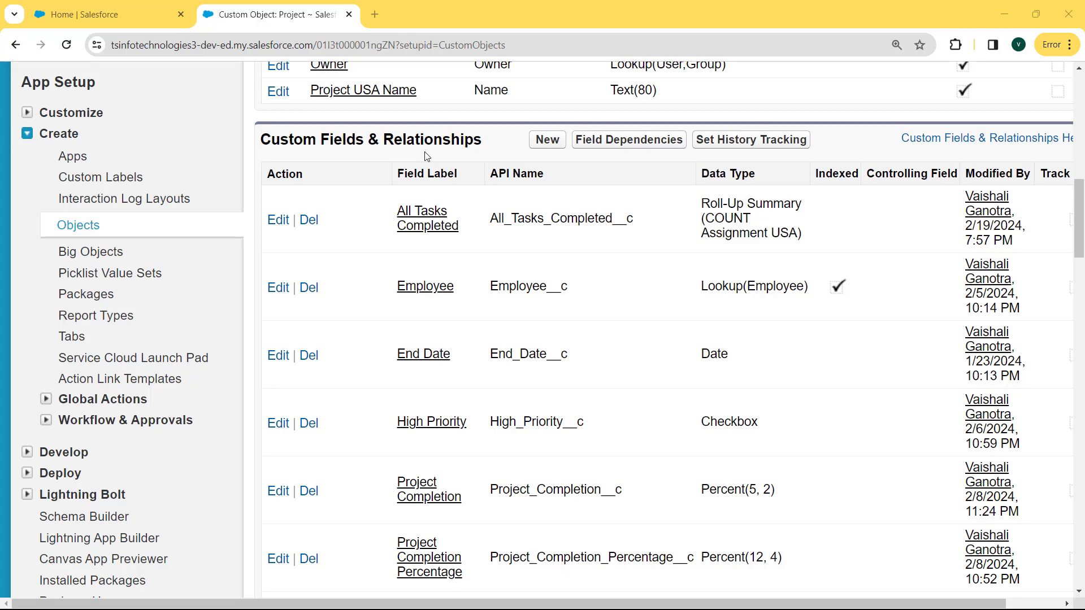
{"action": "left_click", "coordinate": [546, 140]}
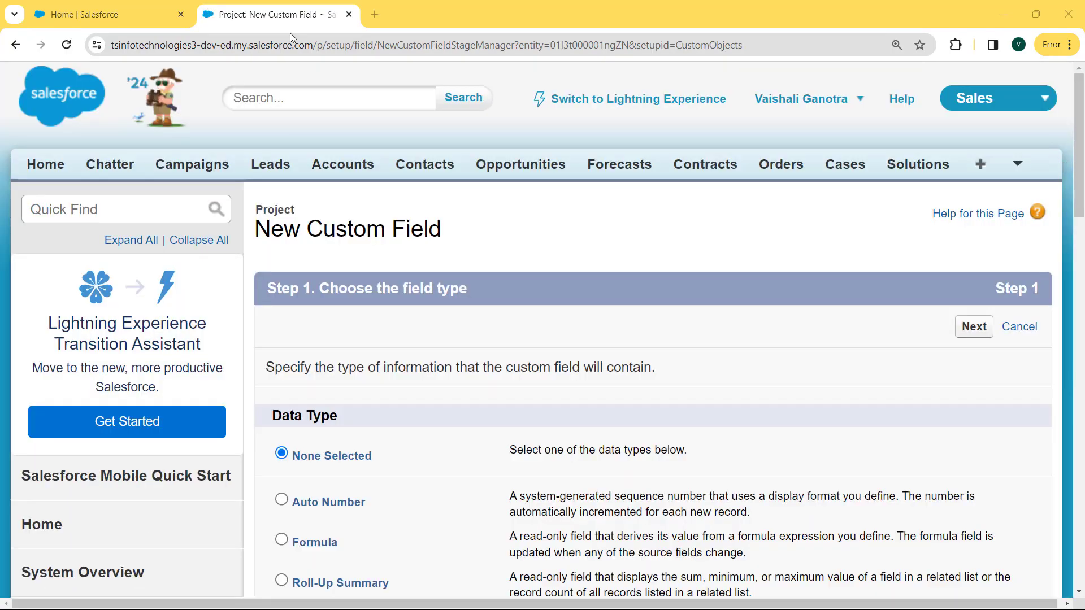
{"action": "left_click_drag", "start_coordinate": [1083, 138], "coordinate": [1083, 337]}
{"action": "left_click", "coordinate": [282, 395]}
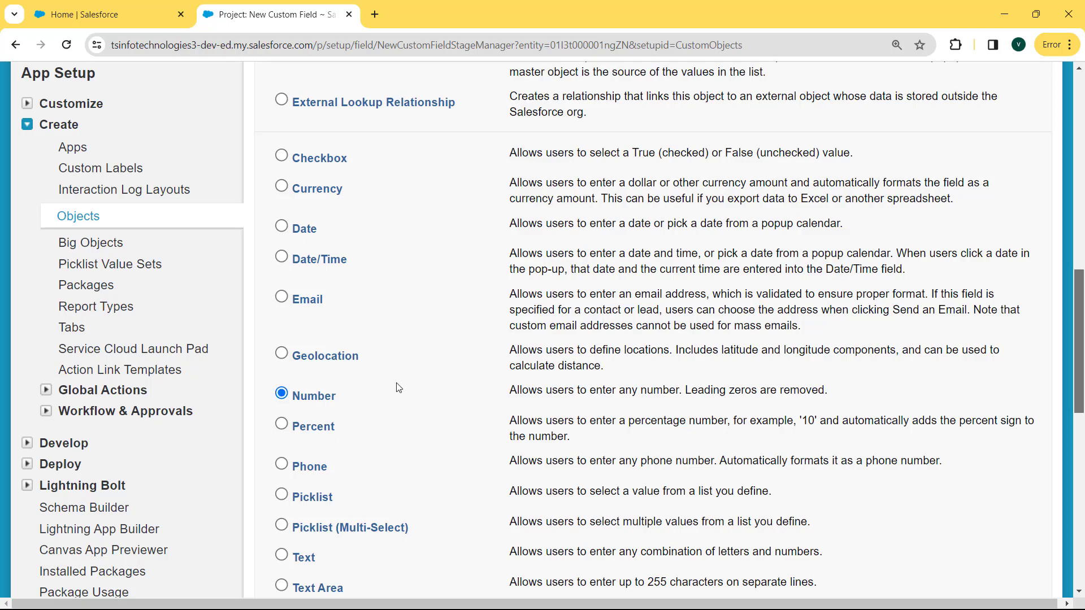
{"action": "left_click_drag", "start_coordinate": [1083, 362], "coordinate": [1083, 475]}
{"action": "left_click", "coordinate": [961, 386]}
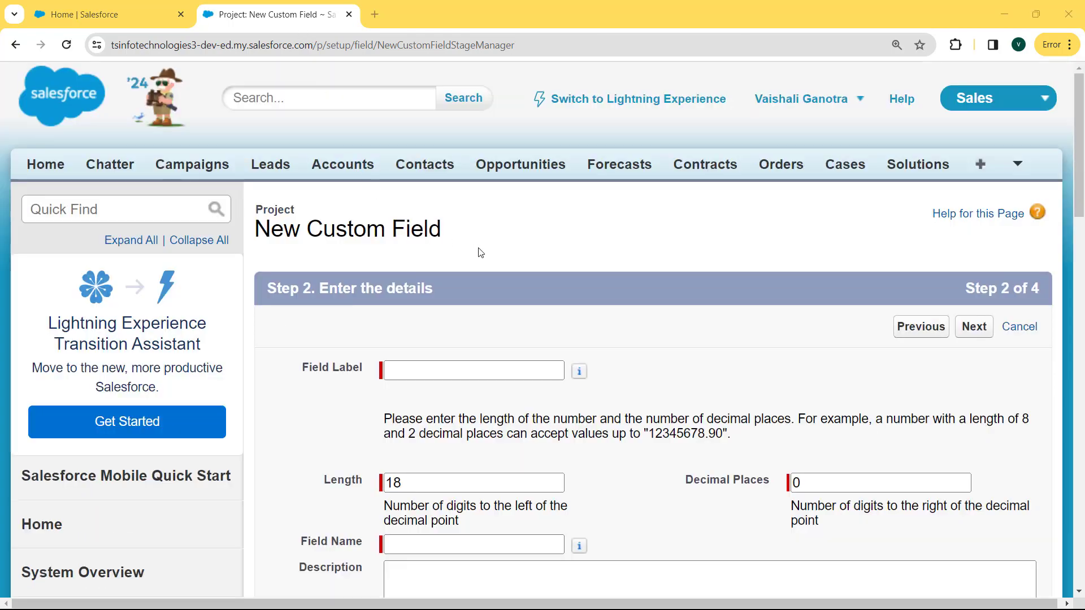
Label the new number field Estimated Duration
{"action": "left_click", "coordinate": [461, 368]}
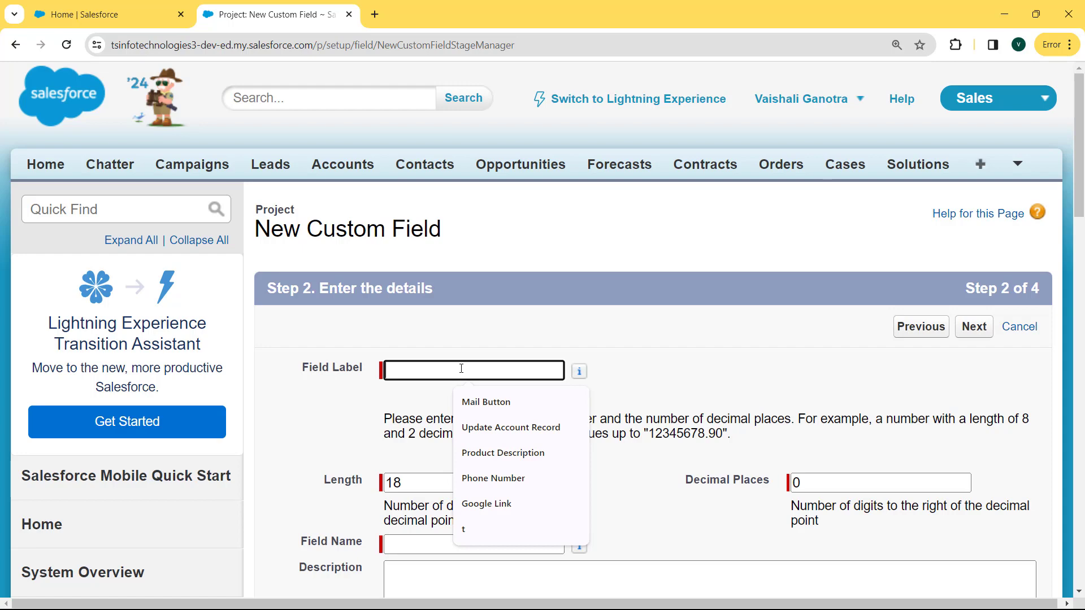
{"action": "type", "text": "Estimat"}
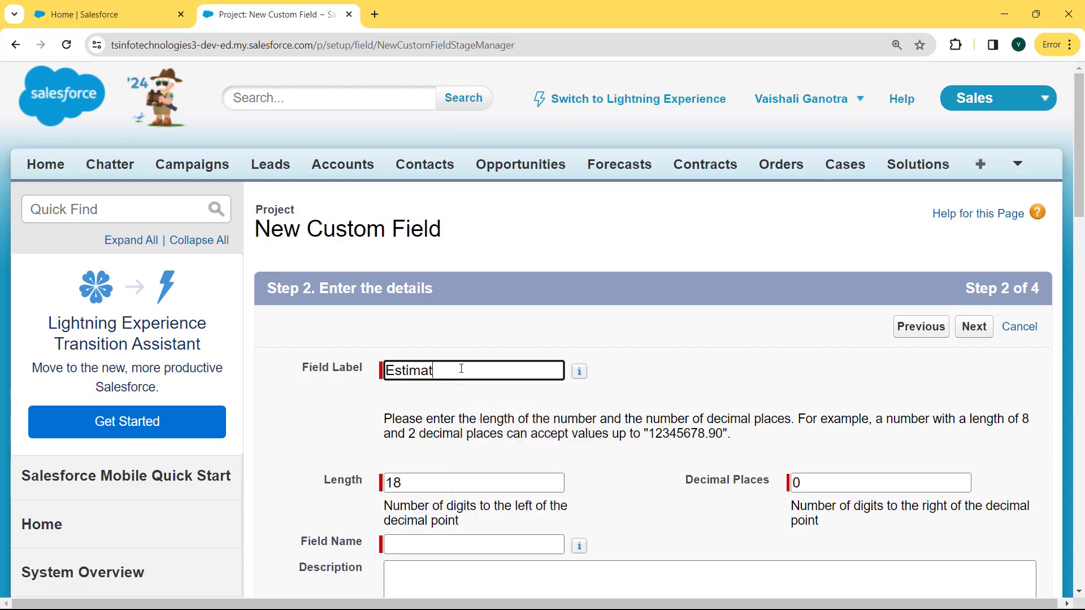
{"action": "type", "text": "ed Duration"}
Set the field's length to 5 and its decimal places to 2, and continue to field-level security
{"action": "left_click", "coordinate": [426, 485]}
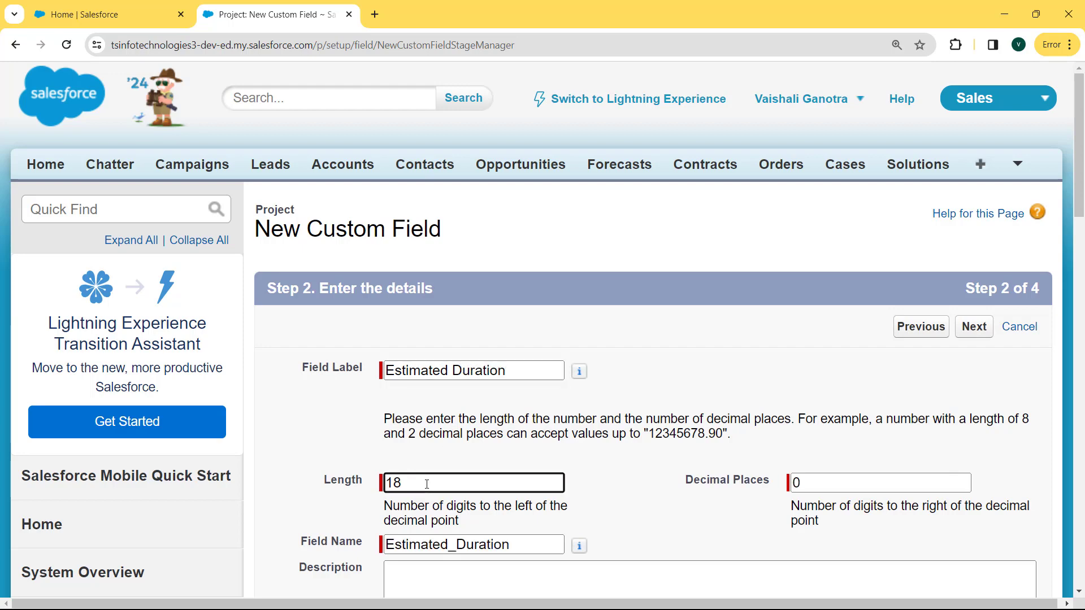
{"action": "key", "text": "BackSpace"}
{"action": "key", "text": "BackSpace"}
{"action": "type", "text": "5"}
{"action": "double_click", "coordinate": [804, 488]}
{"action": "key", "text": "BackSpace"}
{"action": "type", "text": "2"}
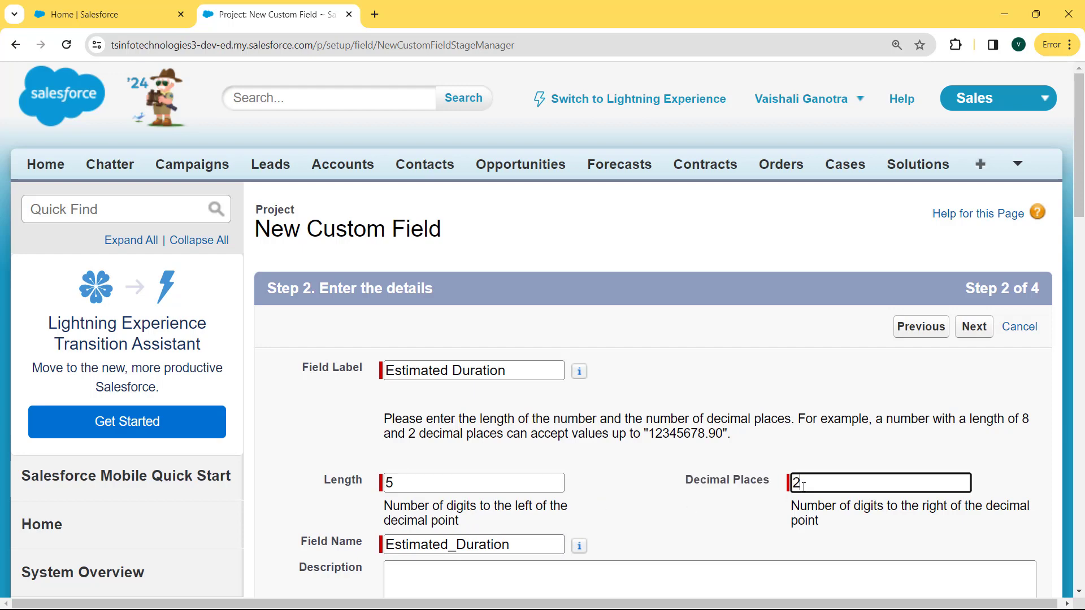
{"action": "left_click", "coordinate": [975, 327]}
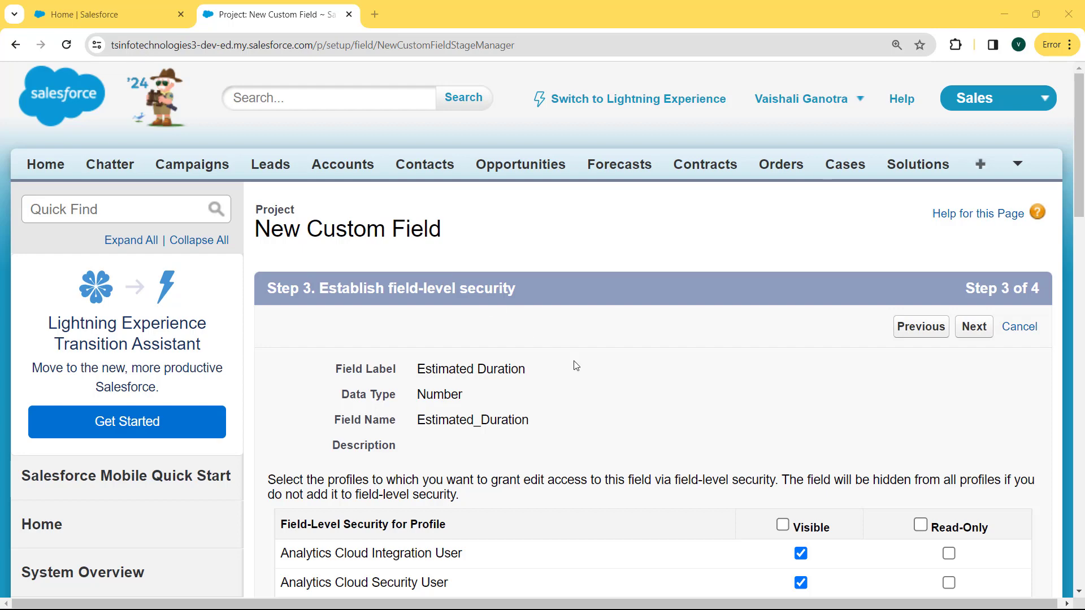
Make the field visible to all profiles, keep it on the Project USA Layout and save it
{"action": "left_click", "coordinate": [783, 525]}
{"action": "left_click", "coordinate": [980, 329]}
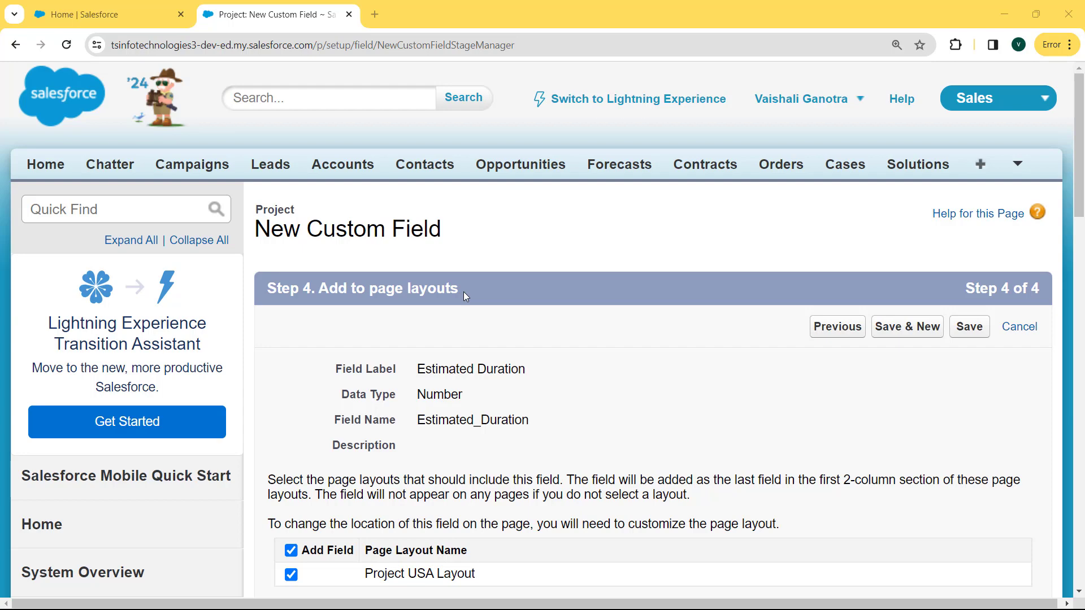
{"action": "left_click", "coordinate": [969, 327]}
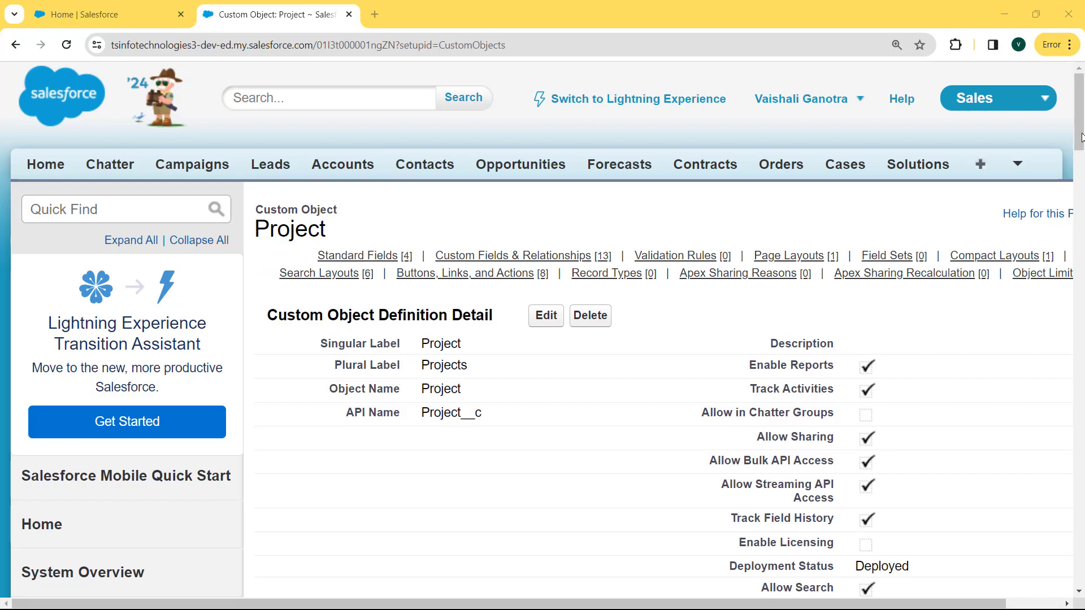
Check the data type, length and decimal places of Estimated Duration among the Project object's custom fields
{"action": "left_click_drag", "start_coordinate": [1081, 132], "coordinate": [1081, 241]}
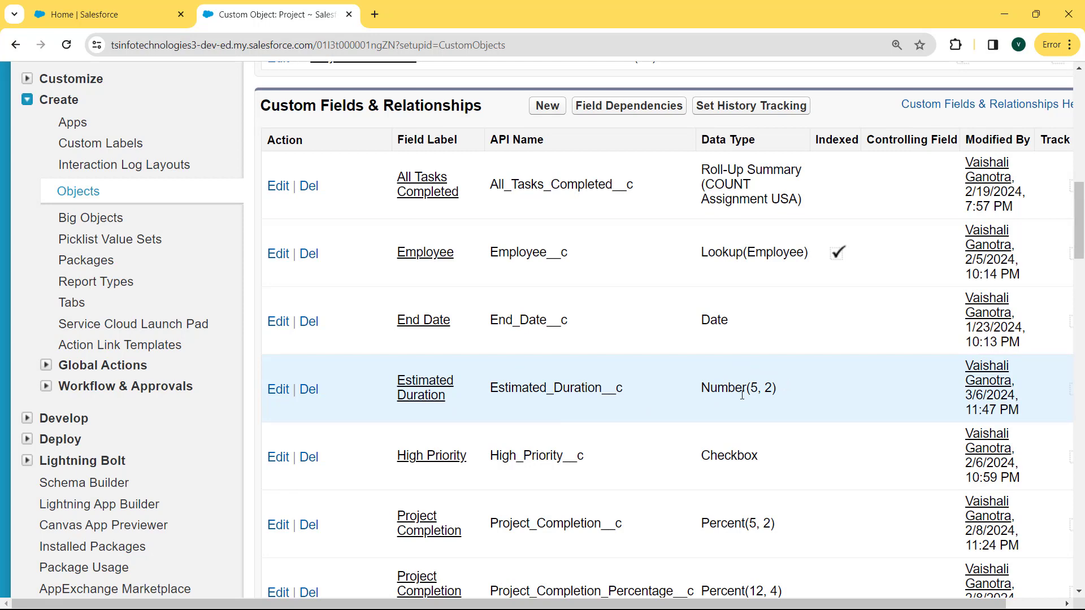
{"action": "left_click_drag", "start_coordinate": [754, 387], "coordinate": [773, 389]}
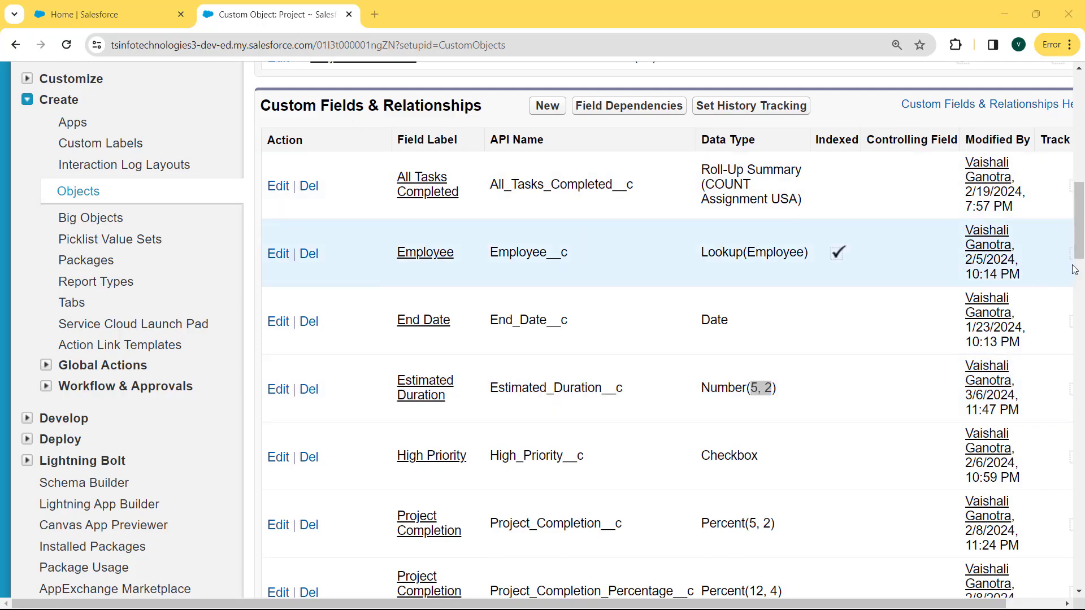
{"action": "left_click_drag", "start_coordinate": [1079, 251], "coordinate": [1083, 129]}
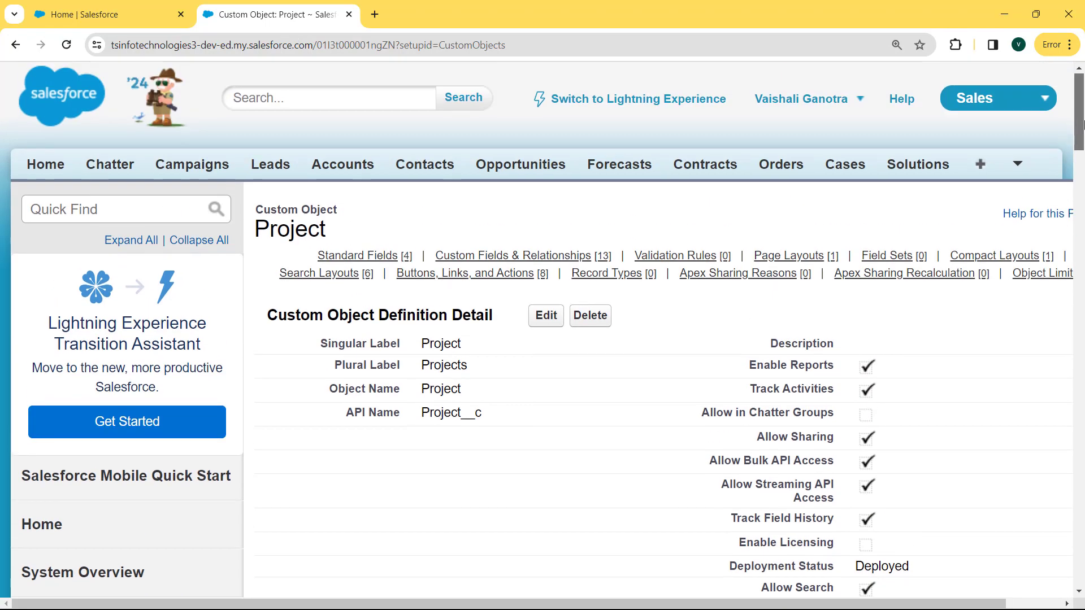
Open the Projects home page and start a new project record
{"action": "left_click", "coordinate": [1012, 167]}
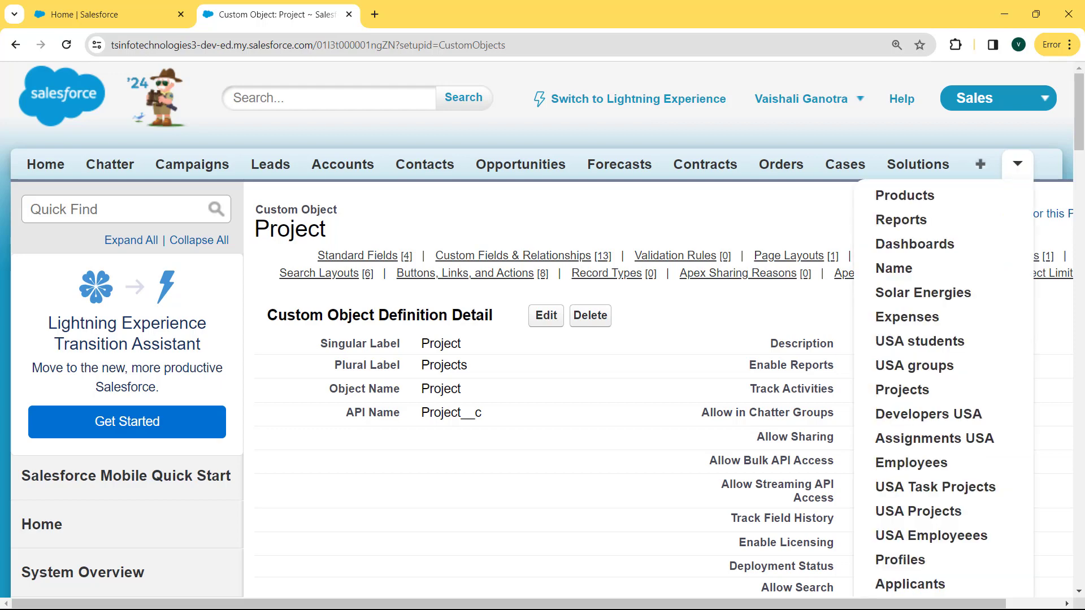
{"action": "left_click", "coordinate": [905, 390]}
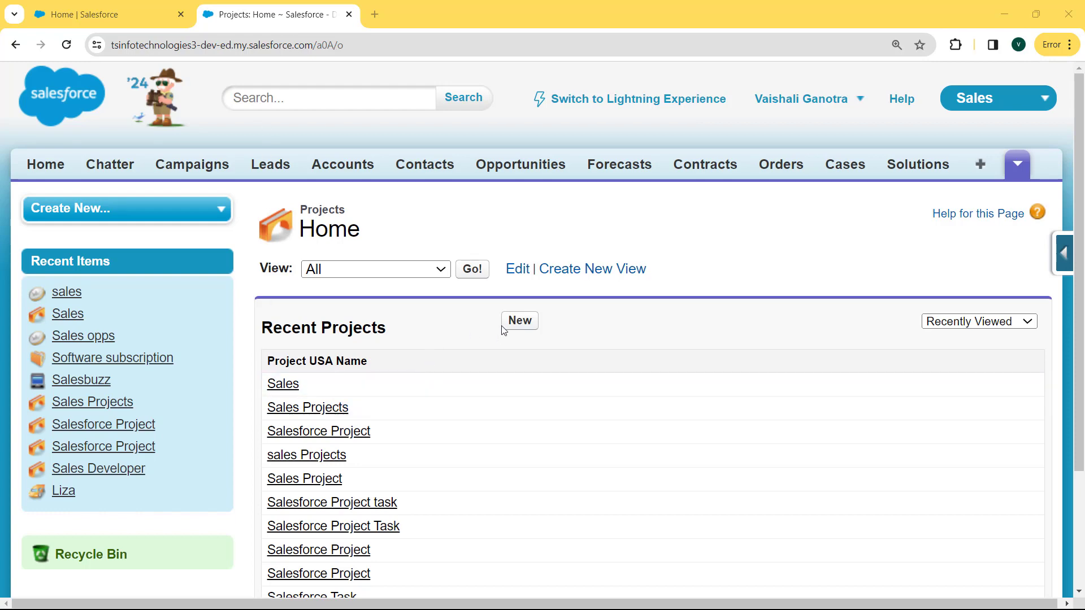
{"action": "left_click", "coordinate": [517, 325]}
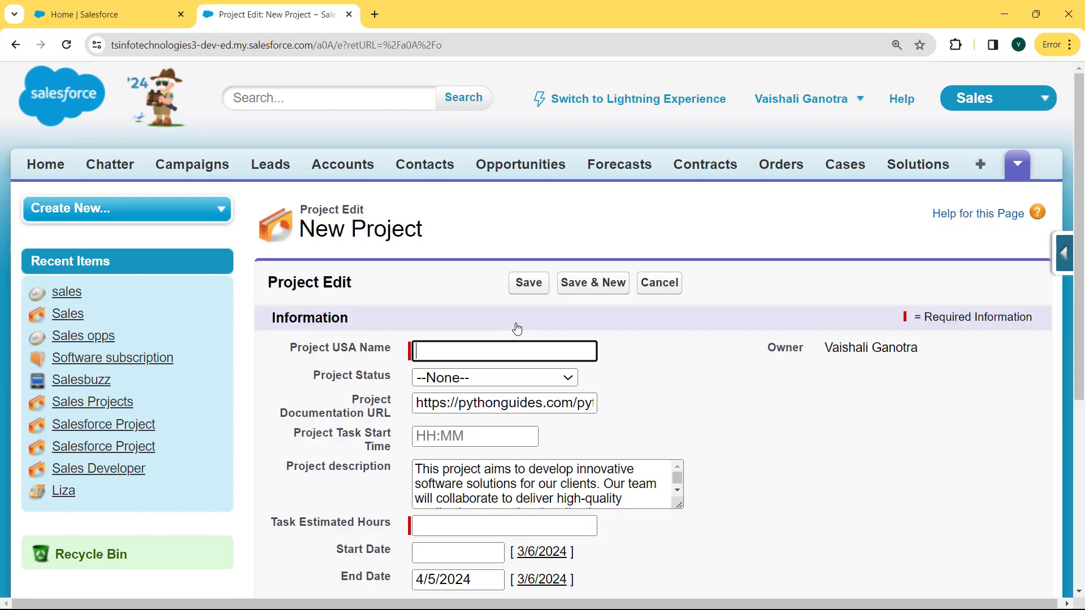
Name the new project Sales Project and set its project status to Planning Development
{"action": "left_click", "coordinate": [490, 357]}
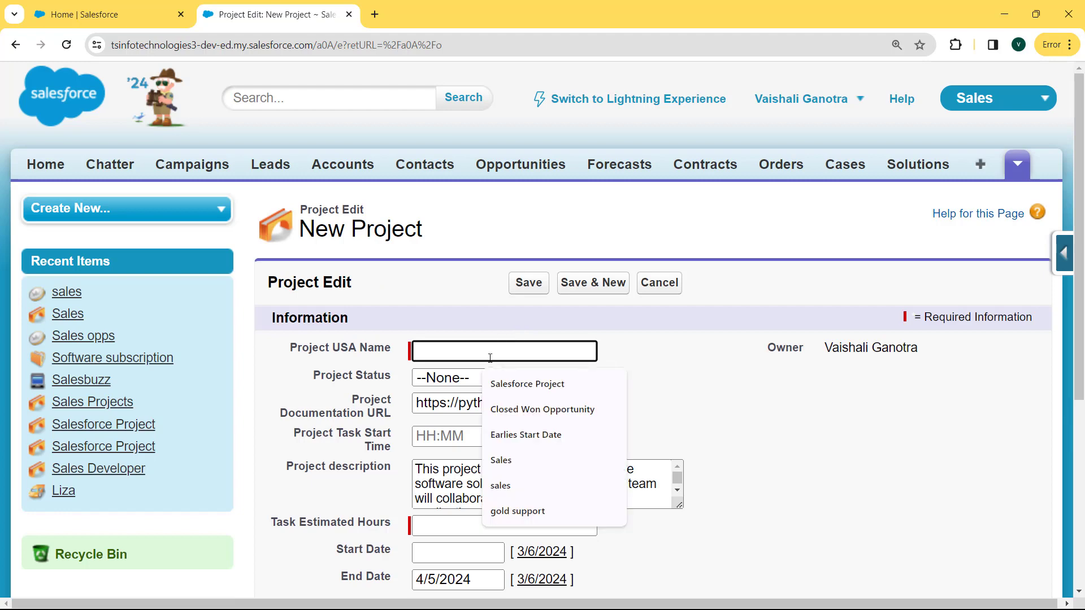
{"action": "type", "text": "Sales"}
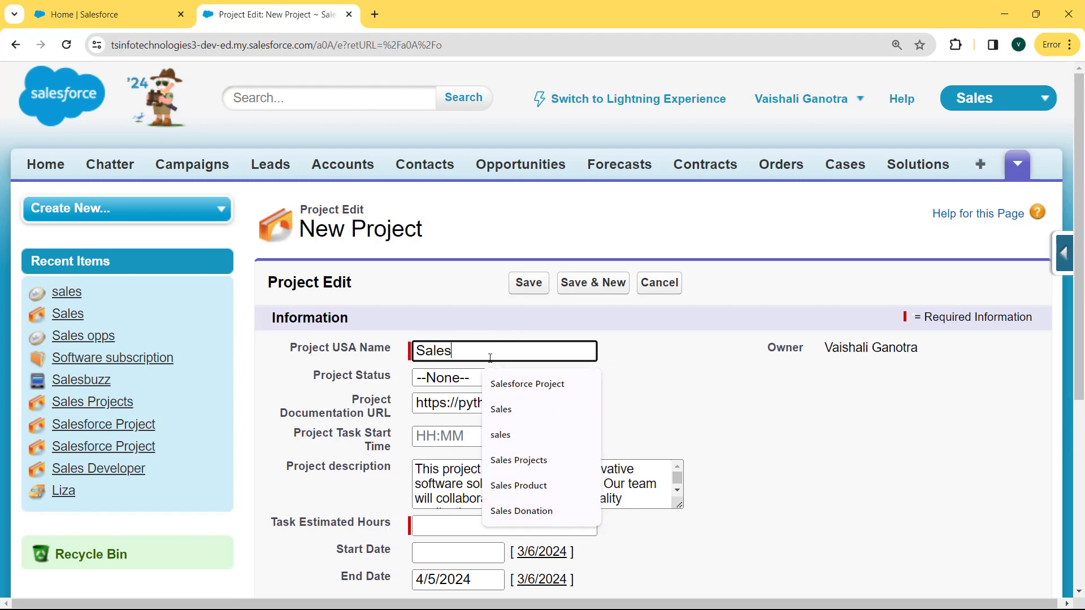
{"action": "type", "text": " Project"}
{"action": "left_click", "coordinate": [452, 378]}
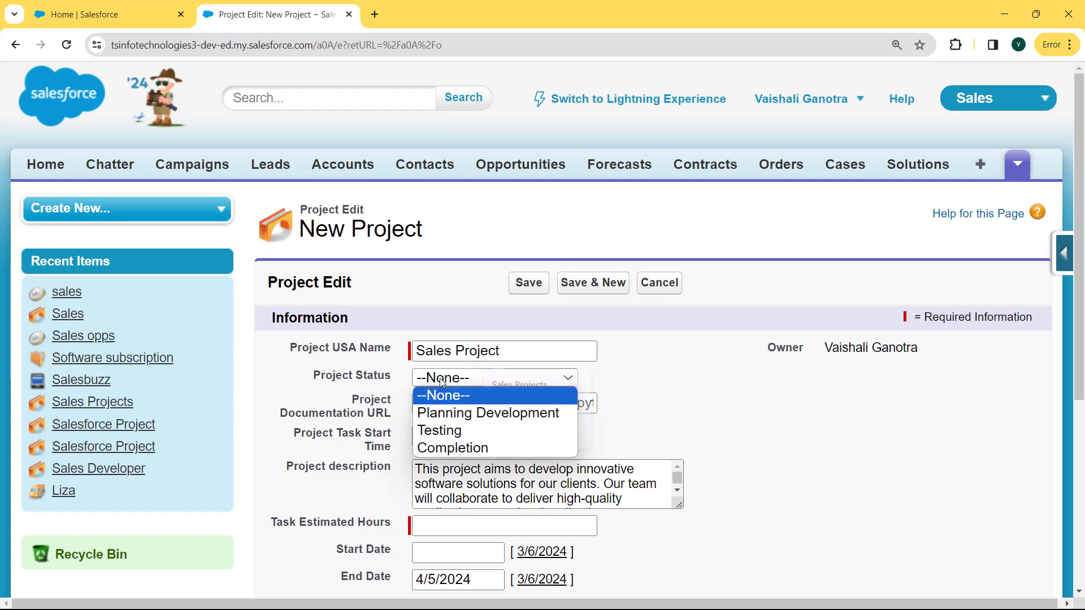
{"action": "left_click", "coordinate": [455, 414]}
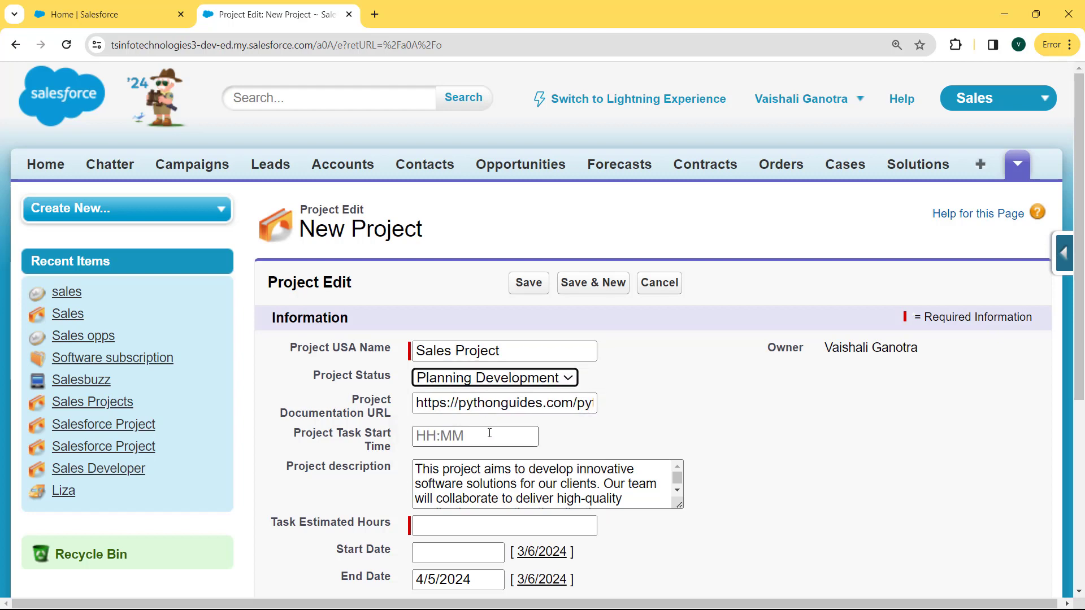
Set the project task start time to 9:00, the task estimated hours to 30 and the start date to 3/7/2024
{"action": "left_click", "coordinate": [478, 437]}
{"action": "left_click", "coordinate": [505, 480]}
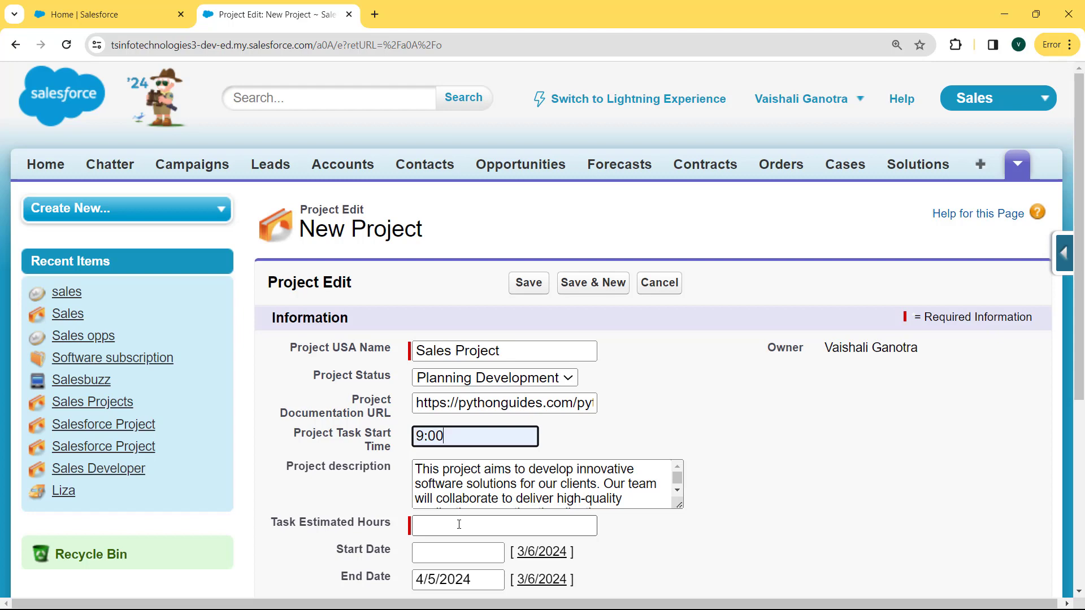
{"action": "left_click", "coordinate": [459, 525]}
{"action": "left_click", "coordinate": [495, 559]}
{"action": "scroll", "coordinate": [496, 559], "scroll_direction": "down", "scroll_amount": 3}
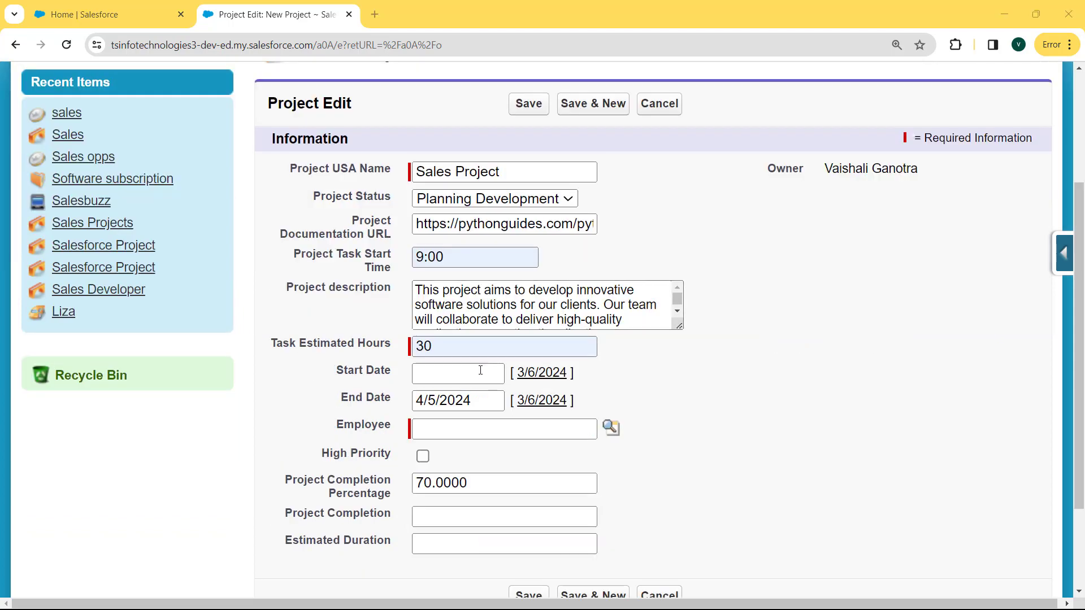
{"action": "left_click", "coordinate": [479, 371]}
{"action": "left_click", "coordinate": [551, 468]}
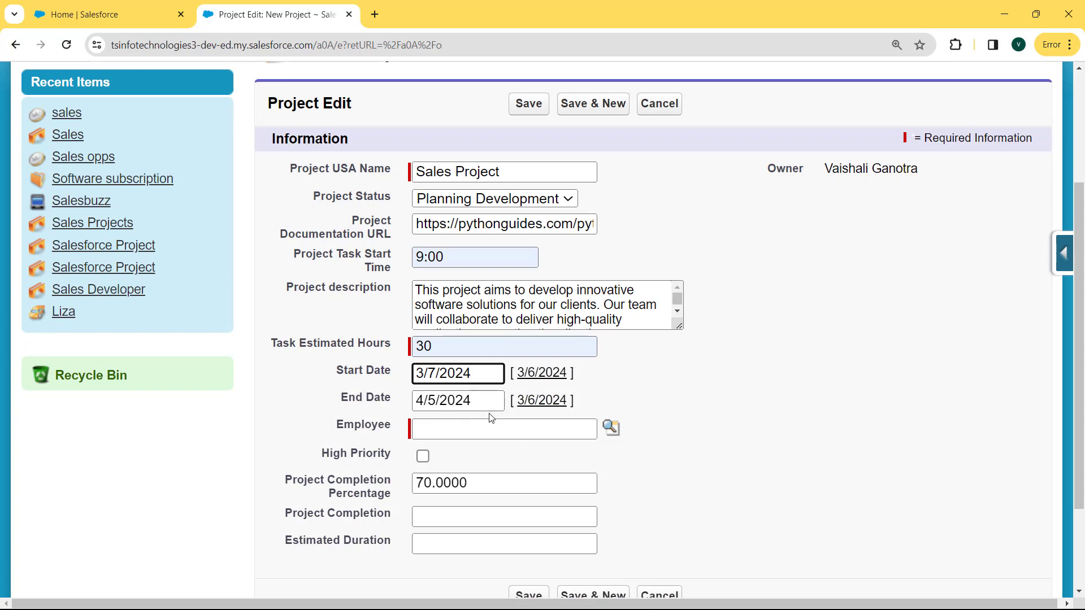
Assign the first recently viewed employee to the project and mark it as high priority
{"action": "left_click", "coordinate": [611, 428]}
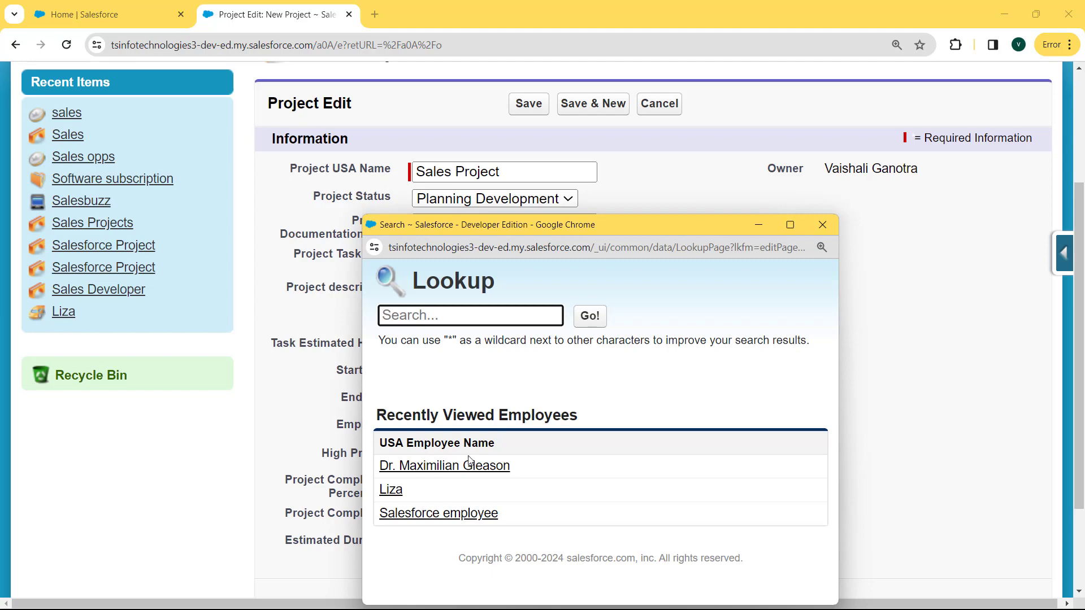
{"action": "left_click", "coordinate": [472, 465]}
{"action": "left_click", "coordinate": [423, 457]}
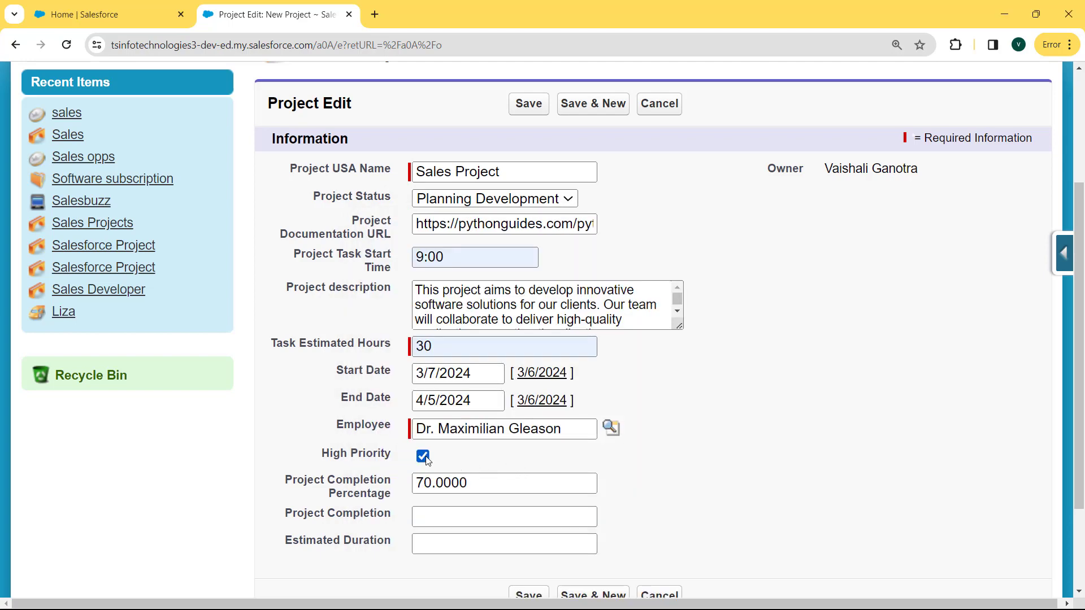
Set the Estimated Duration to 30, save the project and check the field's value in the saved record
{"action": "left_click", "coordinate": [460, 538]}
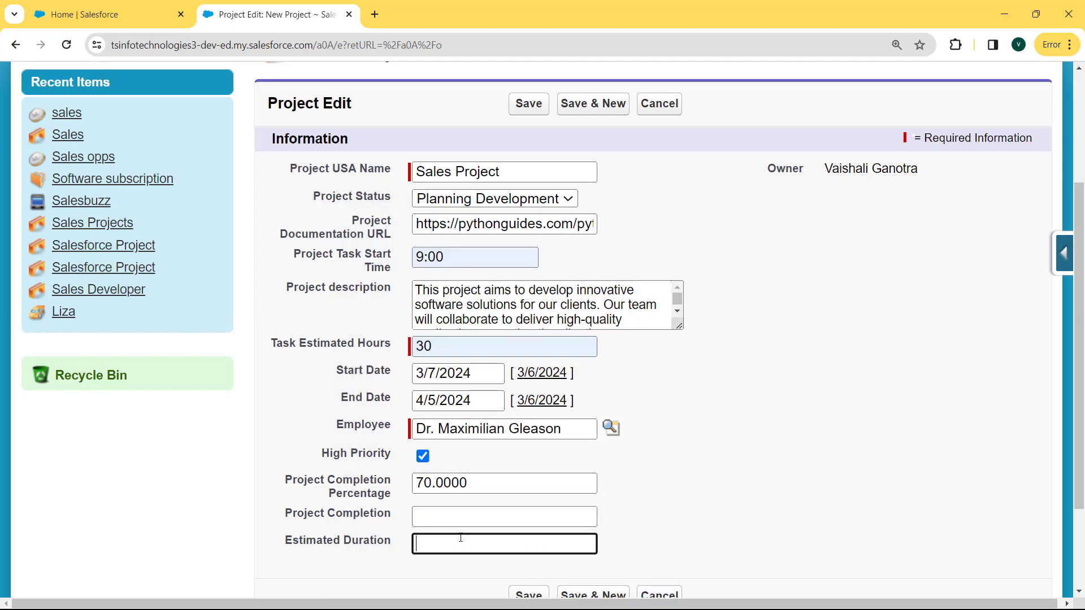
{"action": "type", "text": "30"}
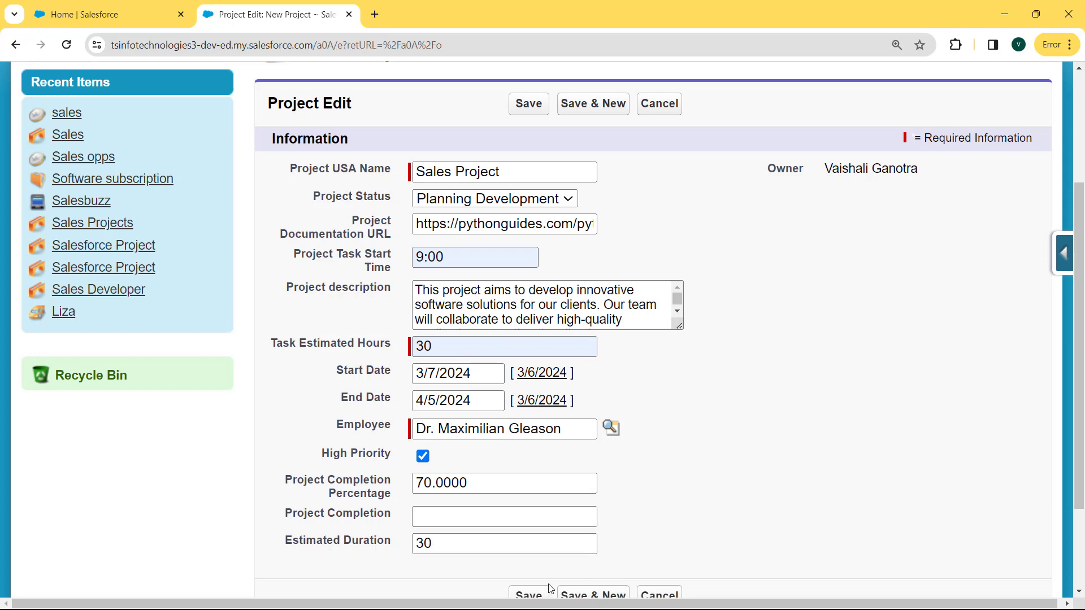
{"action": "left_click", "coordinate": [537, 595]}
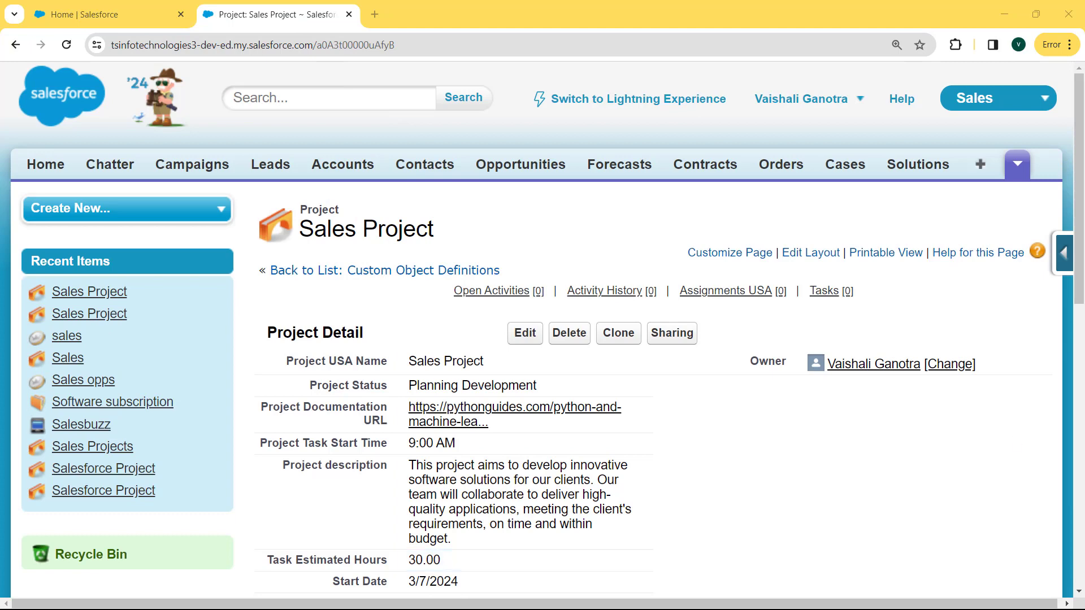
{"action": "left_click_drag", "start_coordinate": [1080, 292], "coordinate": [1083, 396]}
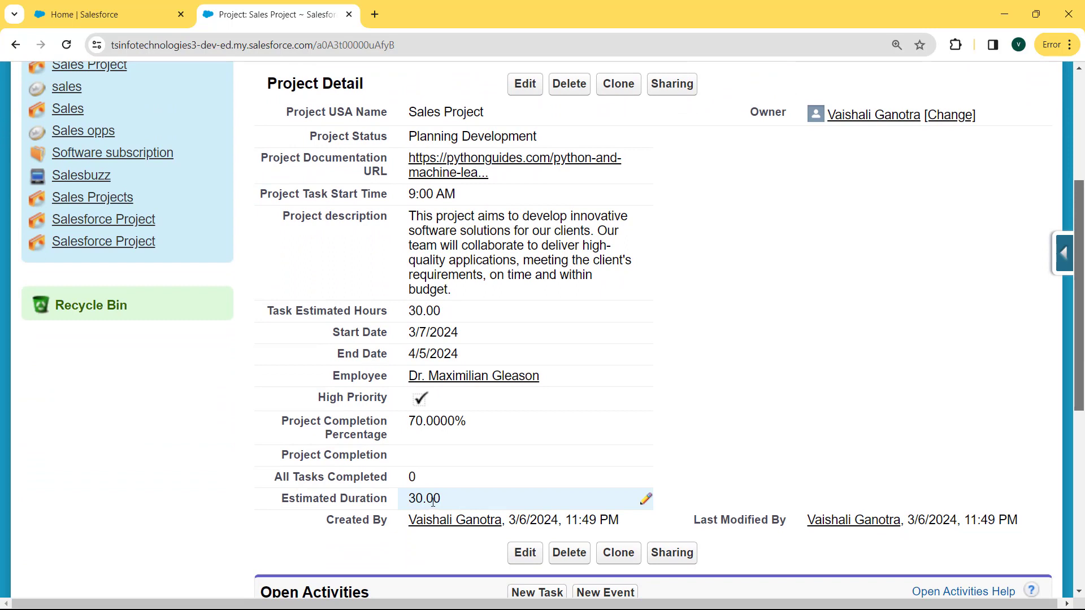